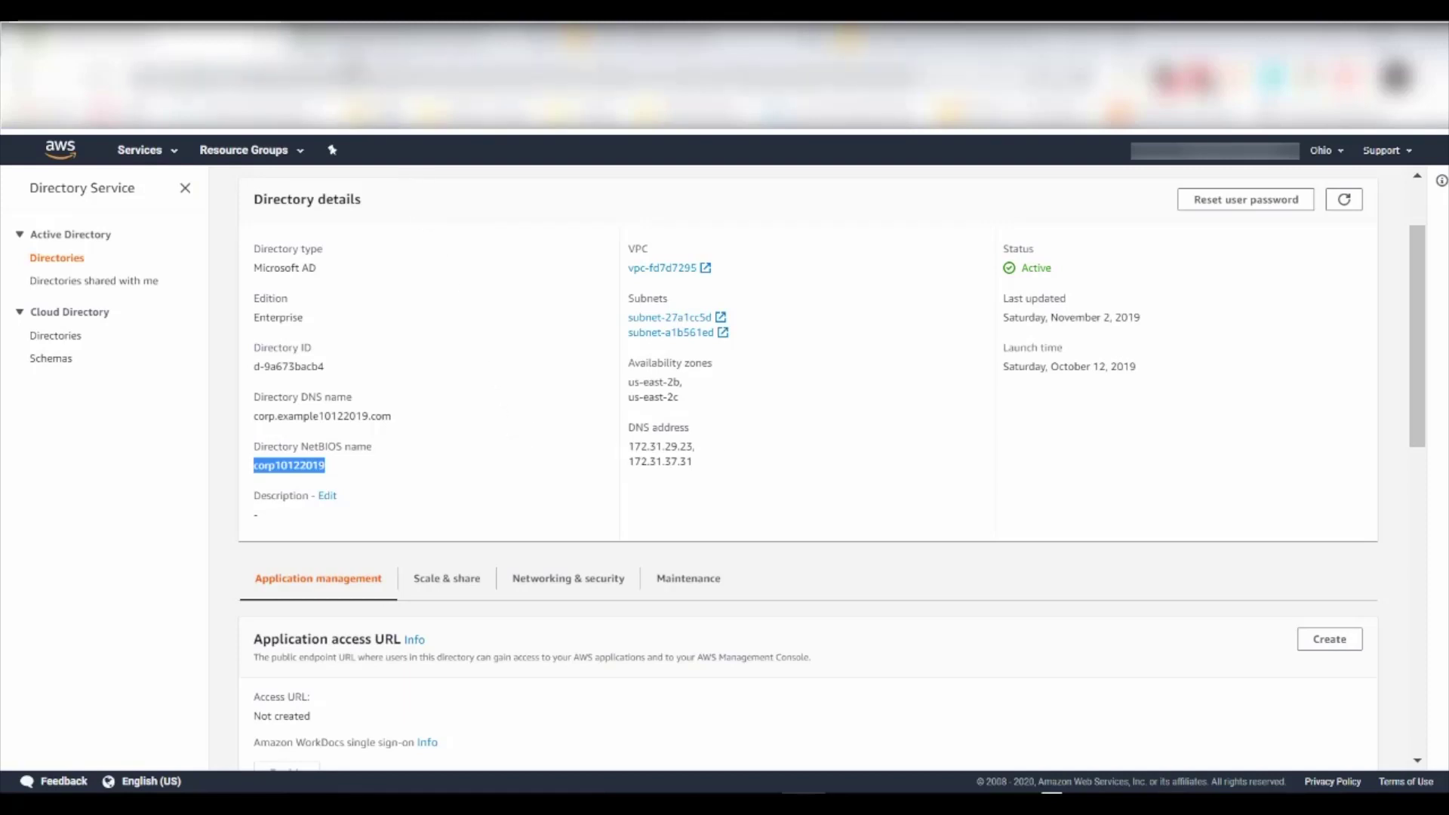
- Review the modification settings of the database-2 RDS instance, from the instance specifications to Network & Security
left_click(423, 41)
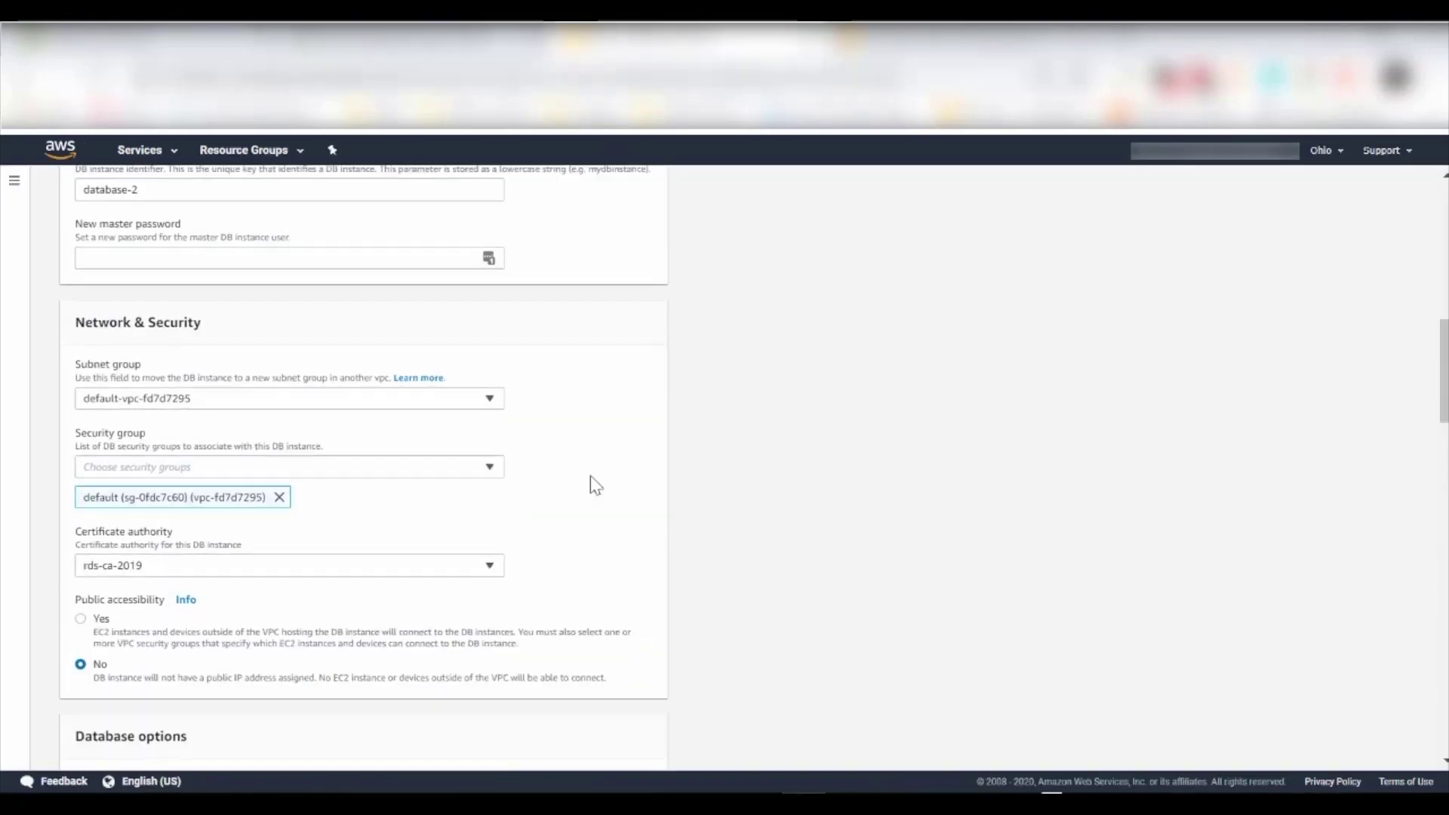
scroll(595, 485, "up", 10)
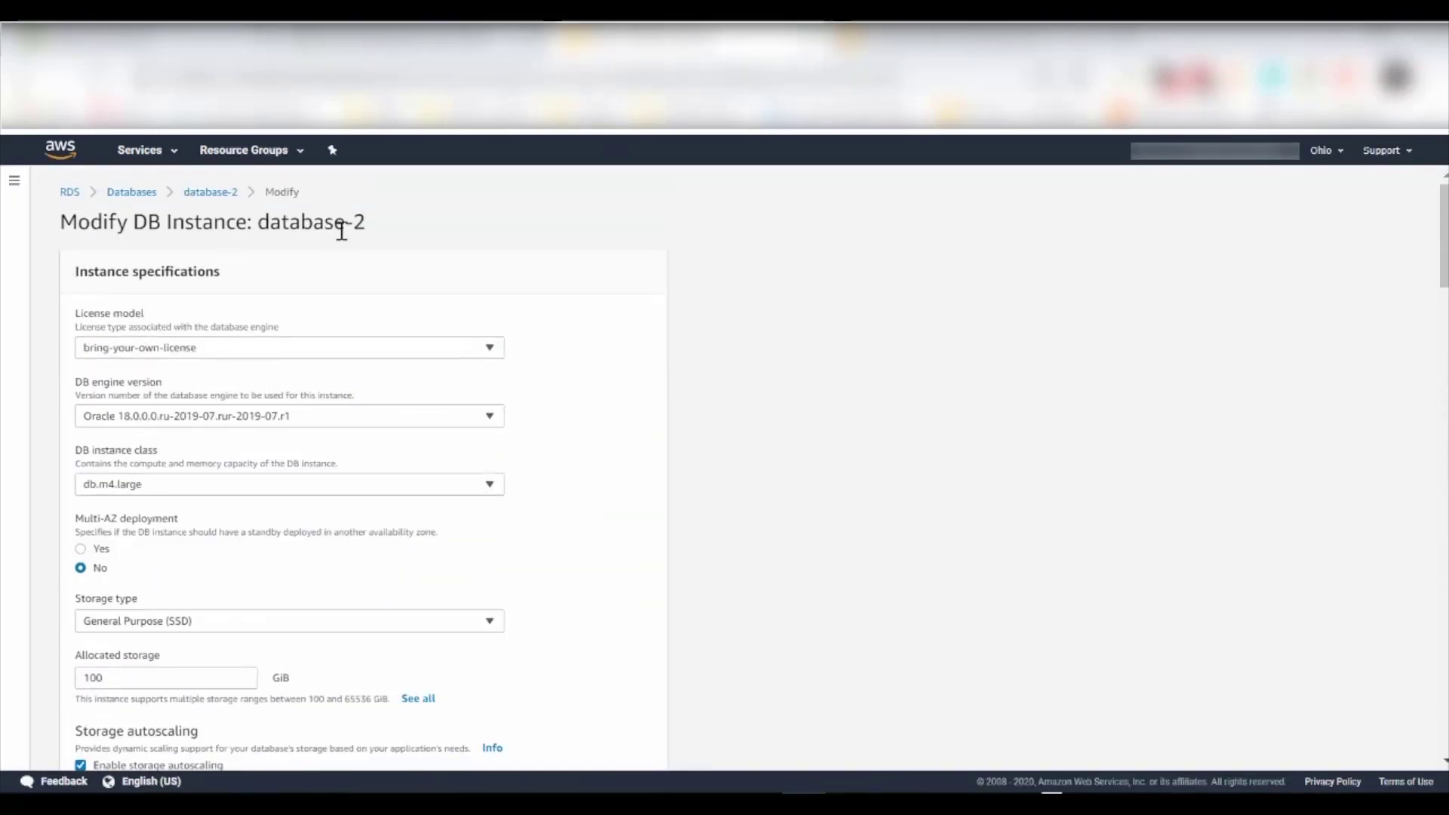
scroll(604, 275, "down", 4)
scroll(758, 541, "down", 7)
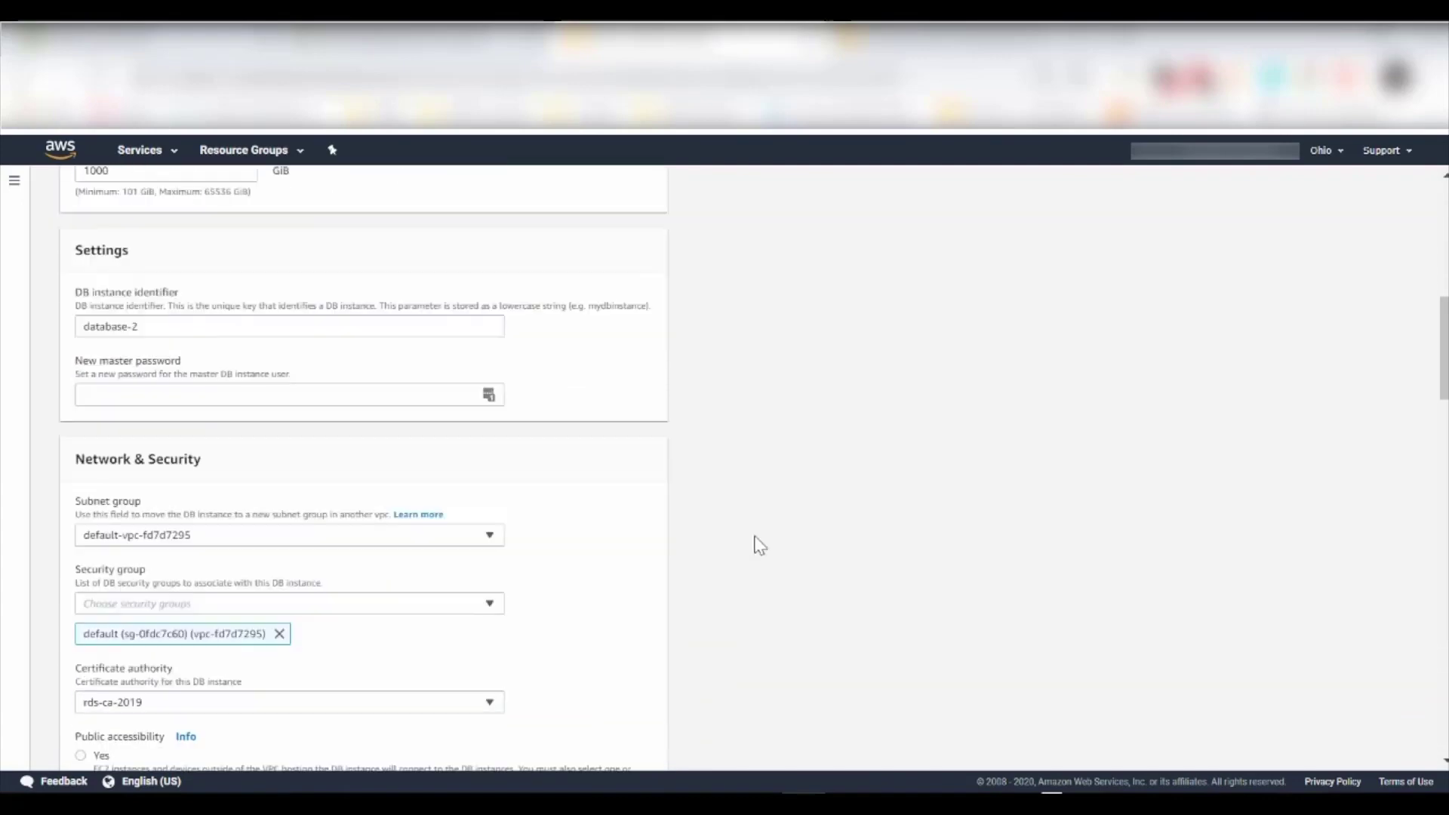
scroll(588, 496, "down", 6)
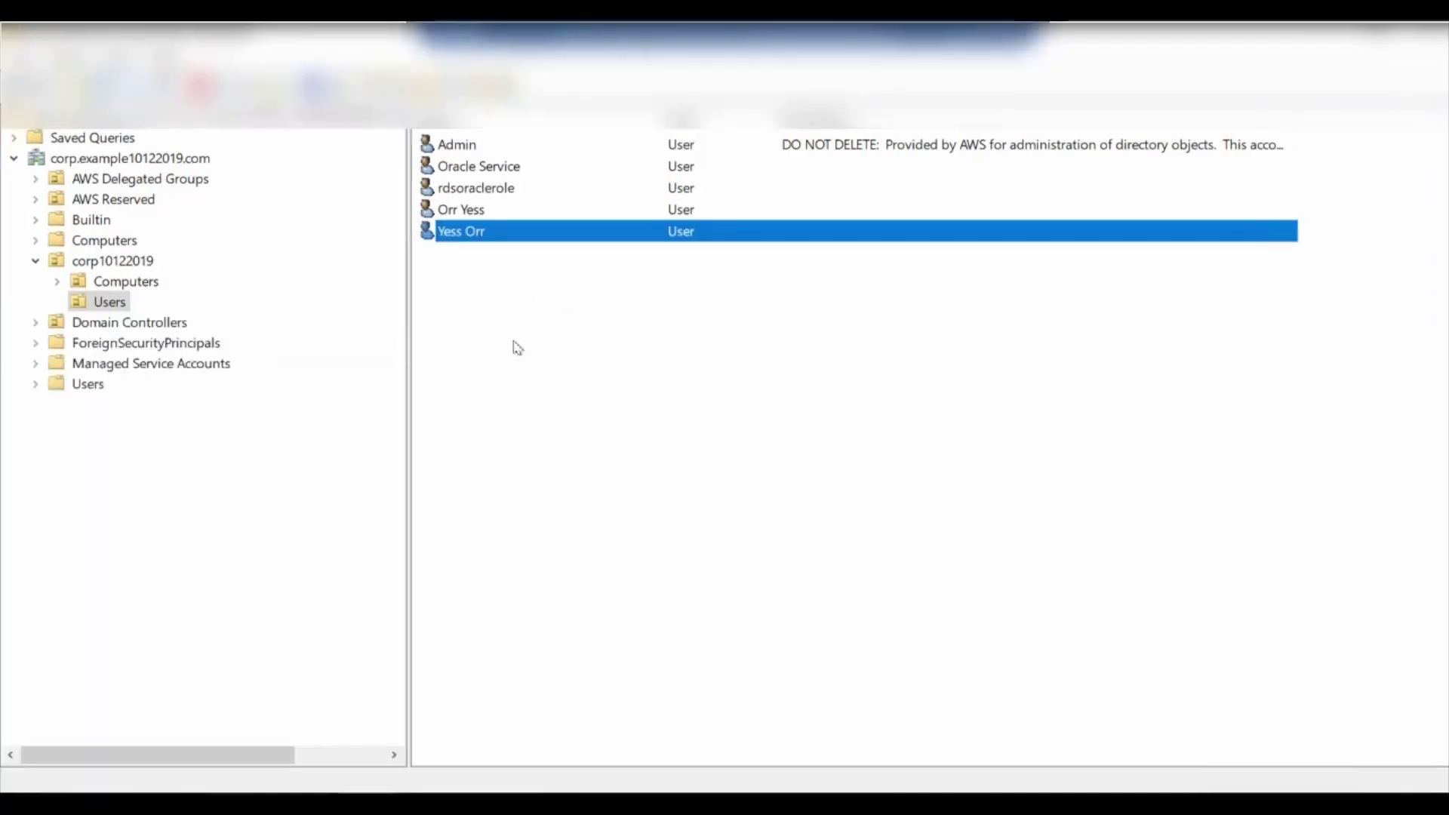
- Start a new user in the corp10122019 Users container with first name User and last name One
right_click(513, 346)
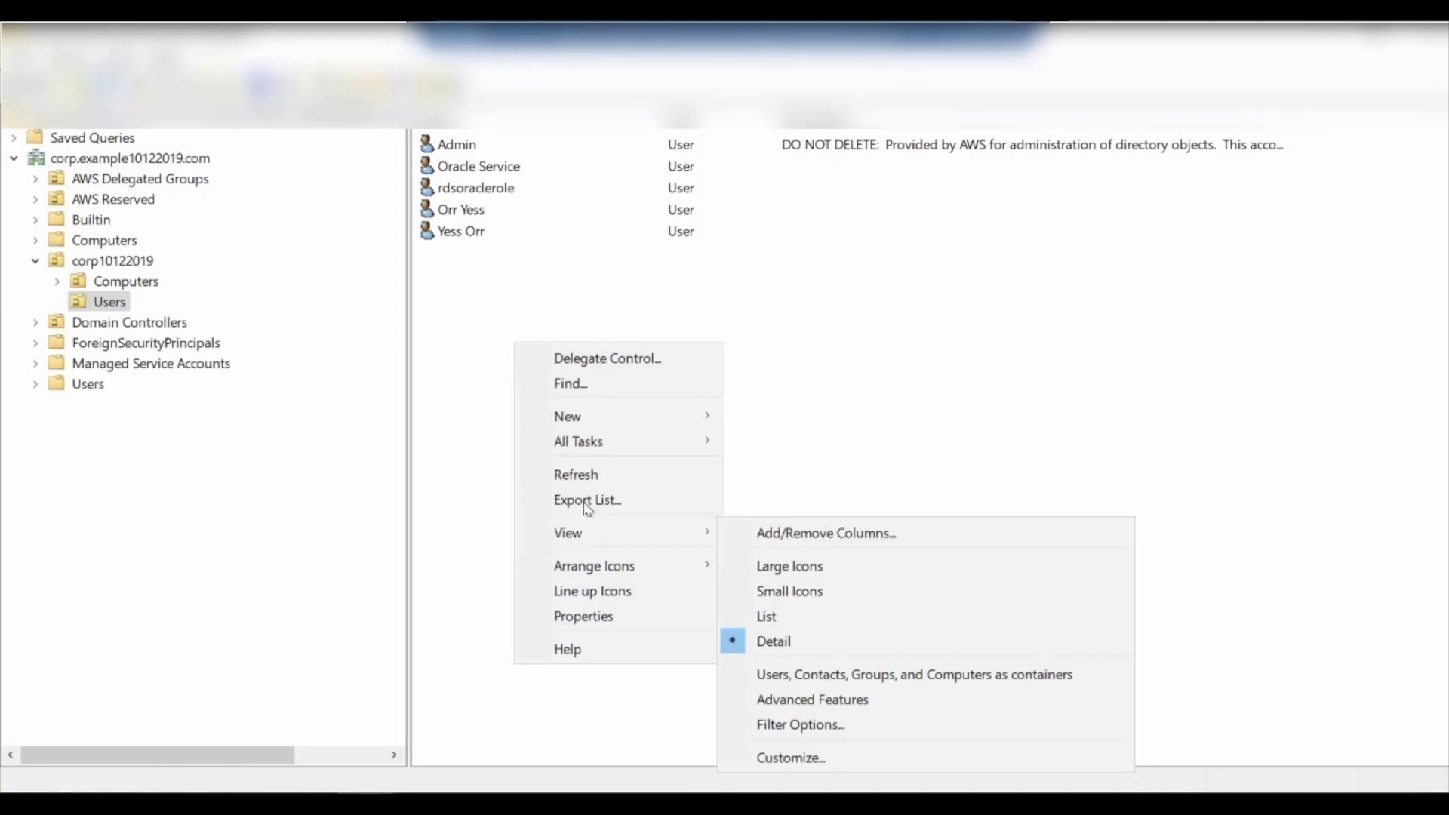
mouse_move(583, 418)
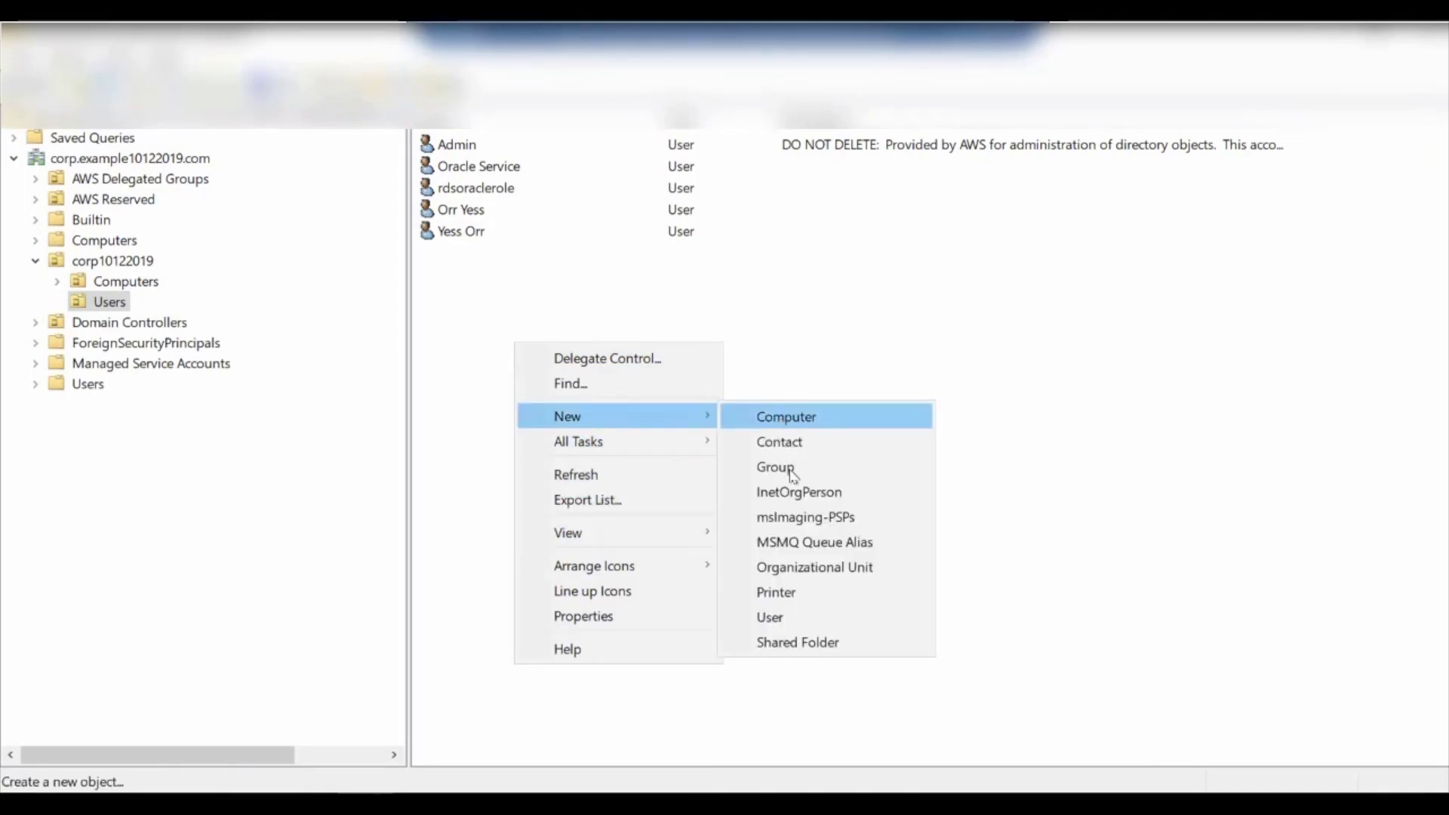
left_click(804, 625)
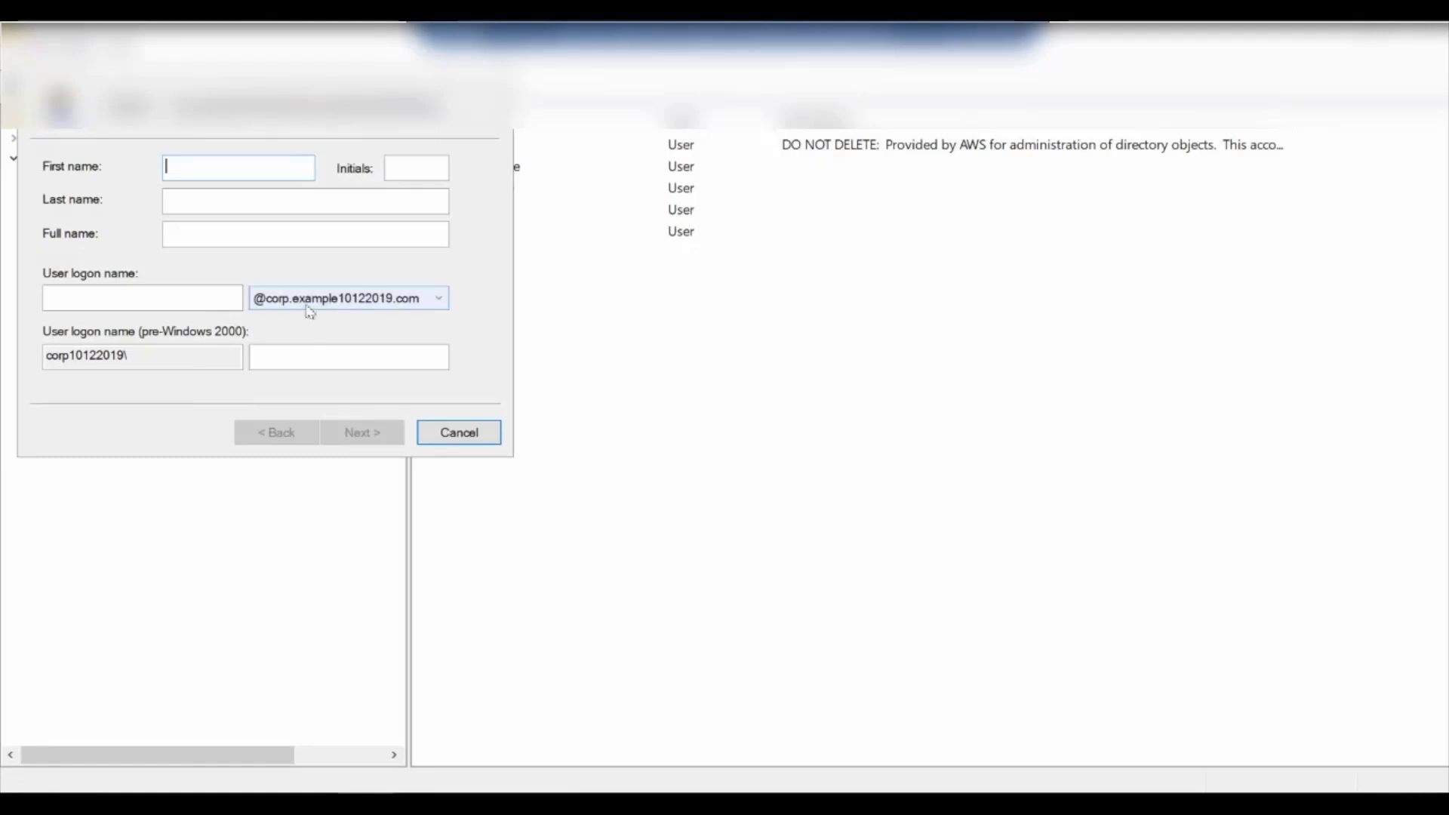
type("User ")
type("One")
key("Tab")
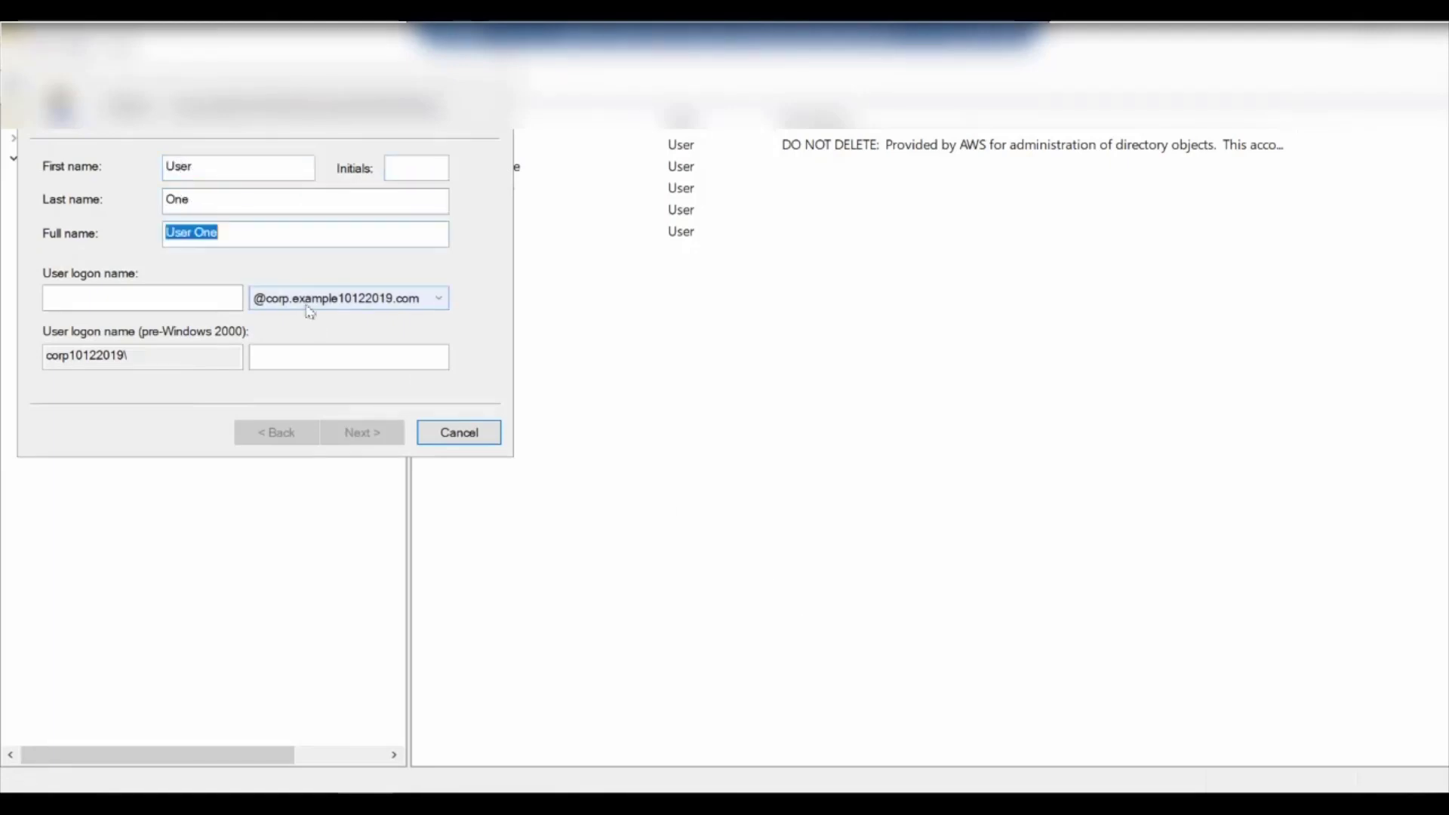
- Set the new user's logon name to USER01 in upper case and proceed to the password settings
key("Tab")
type("user01")
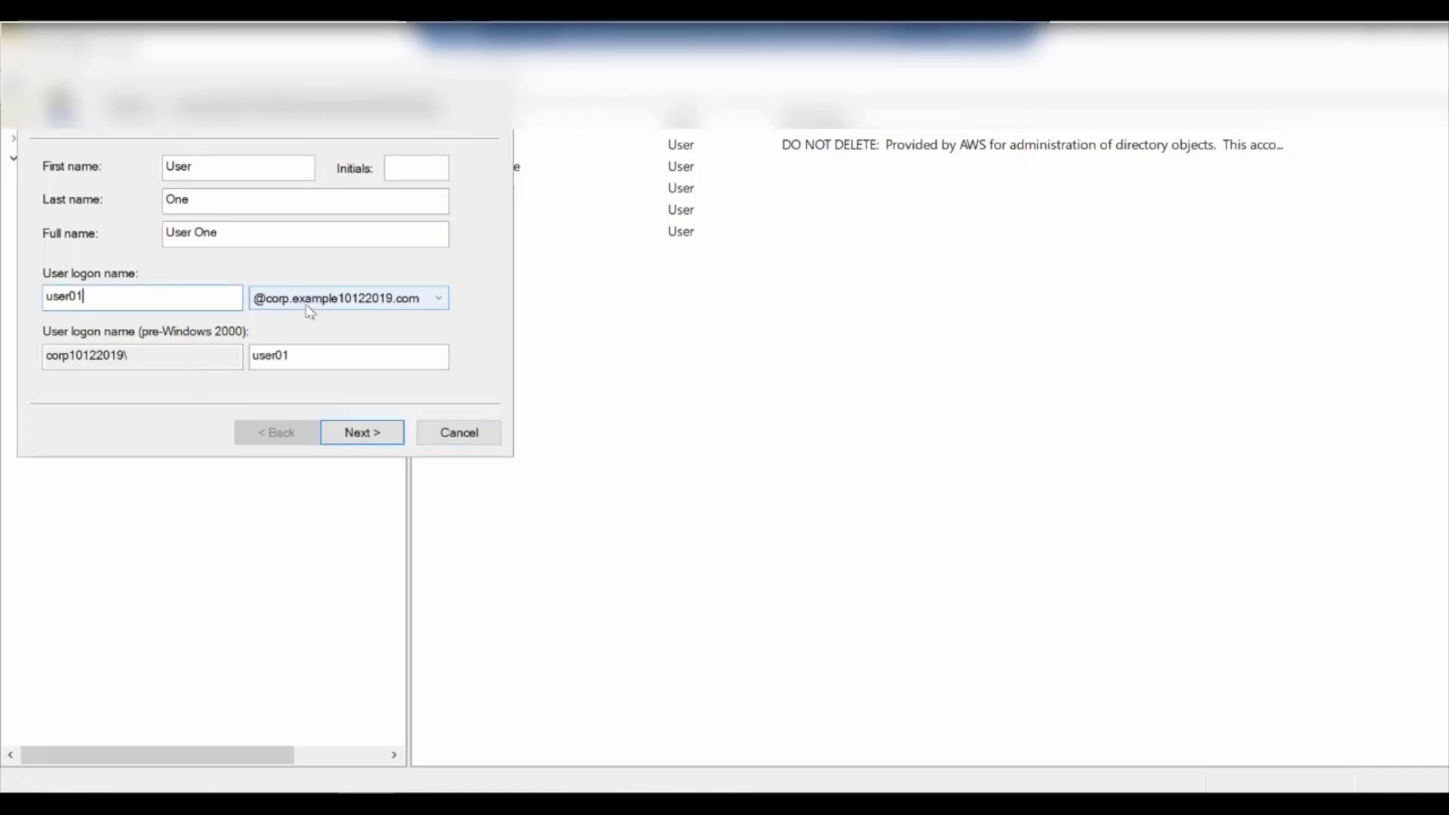
double_click(47, 295)
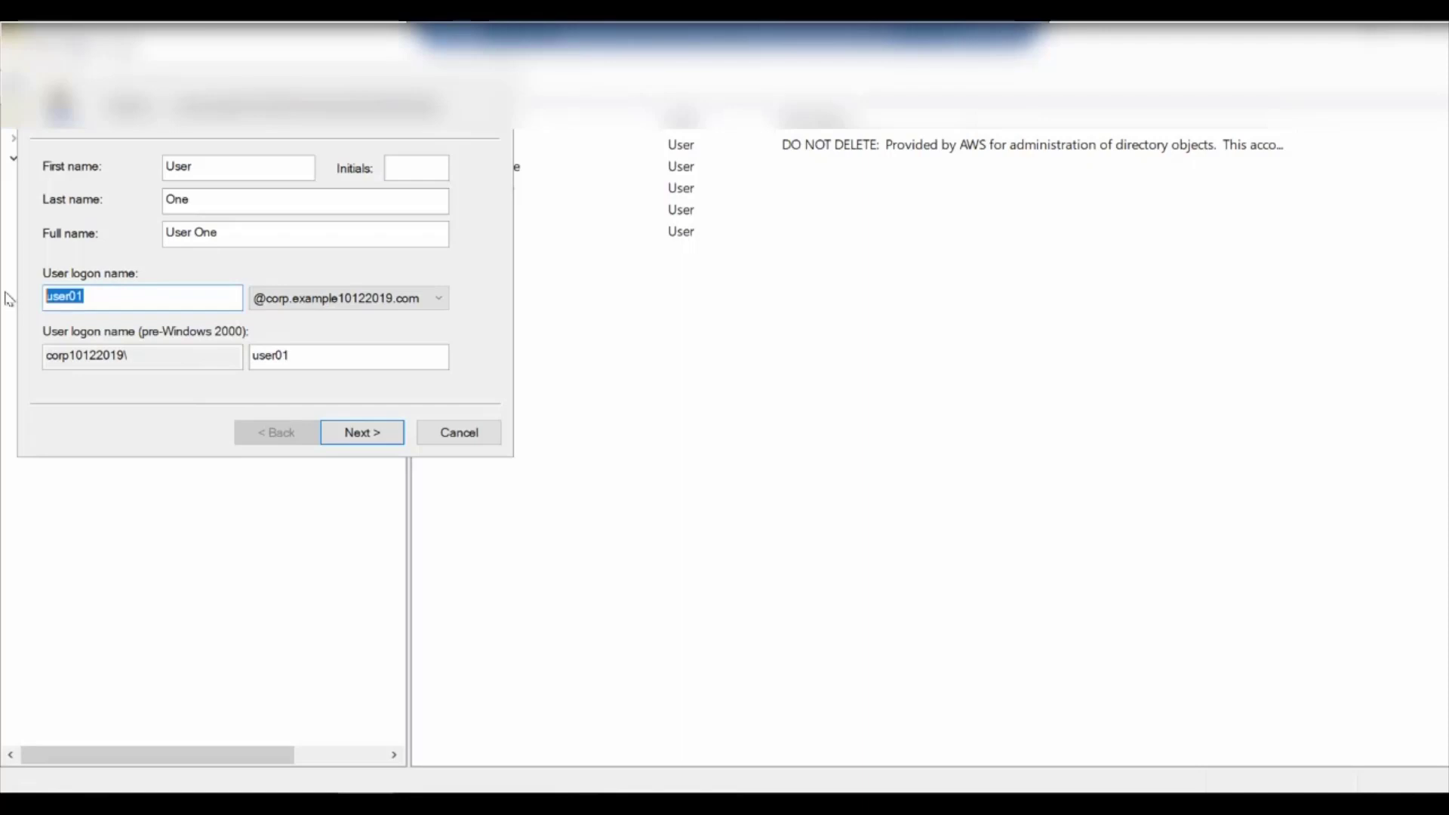
type("USER01")
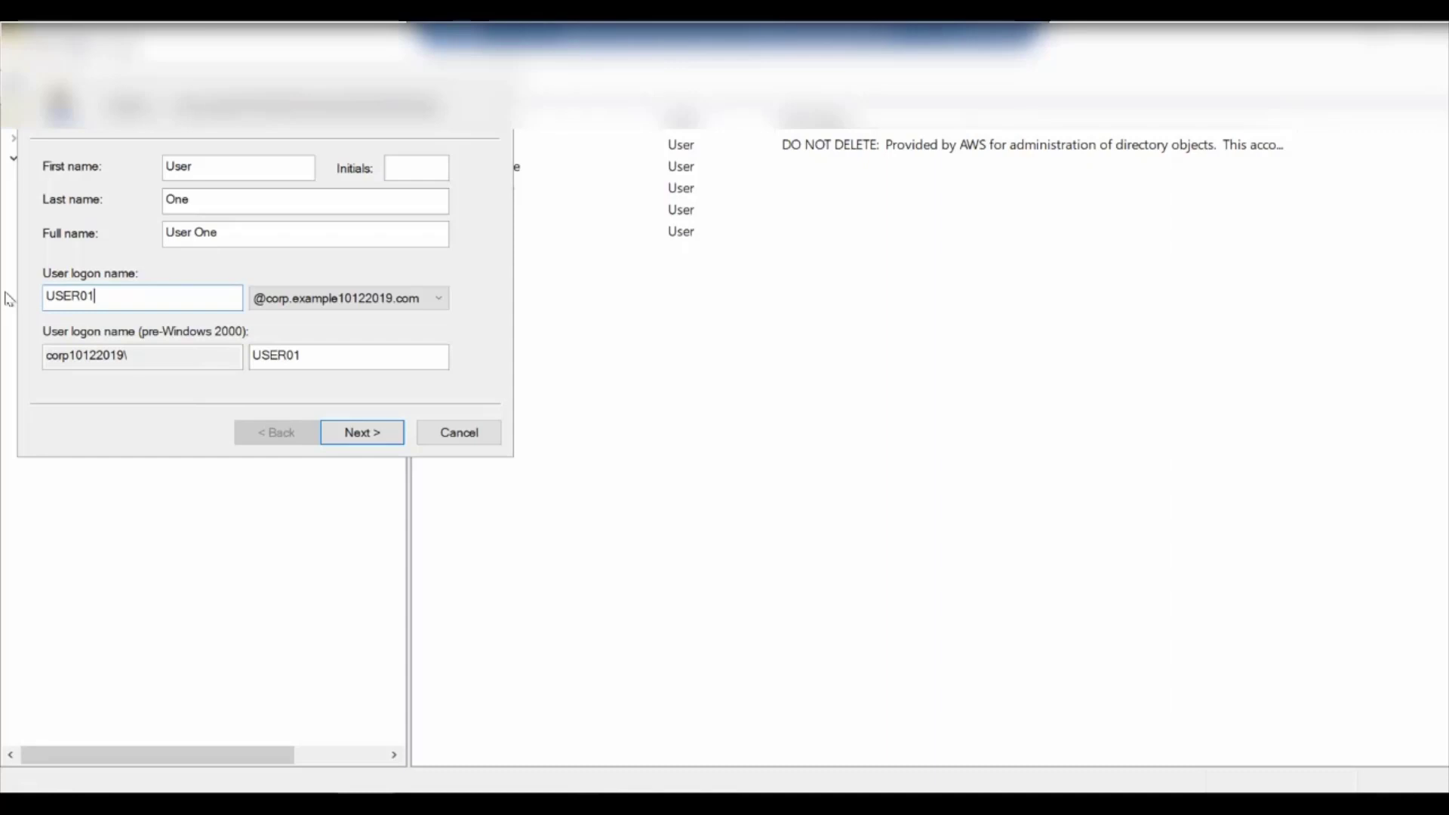
left_click(337, 440)
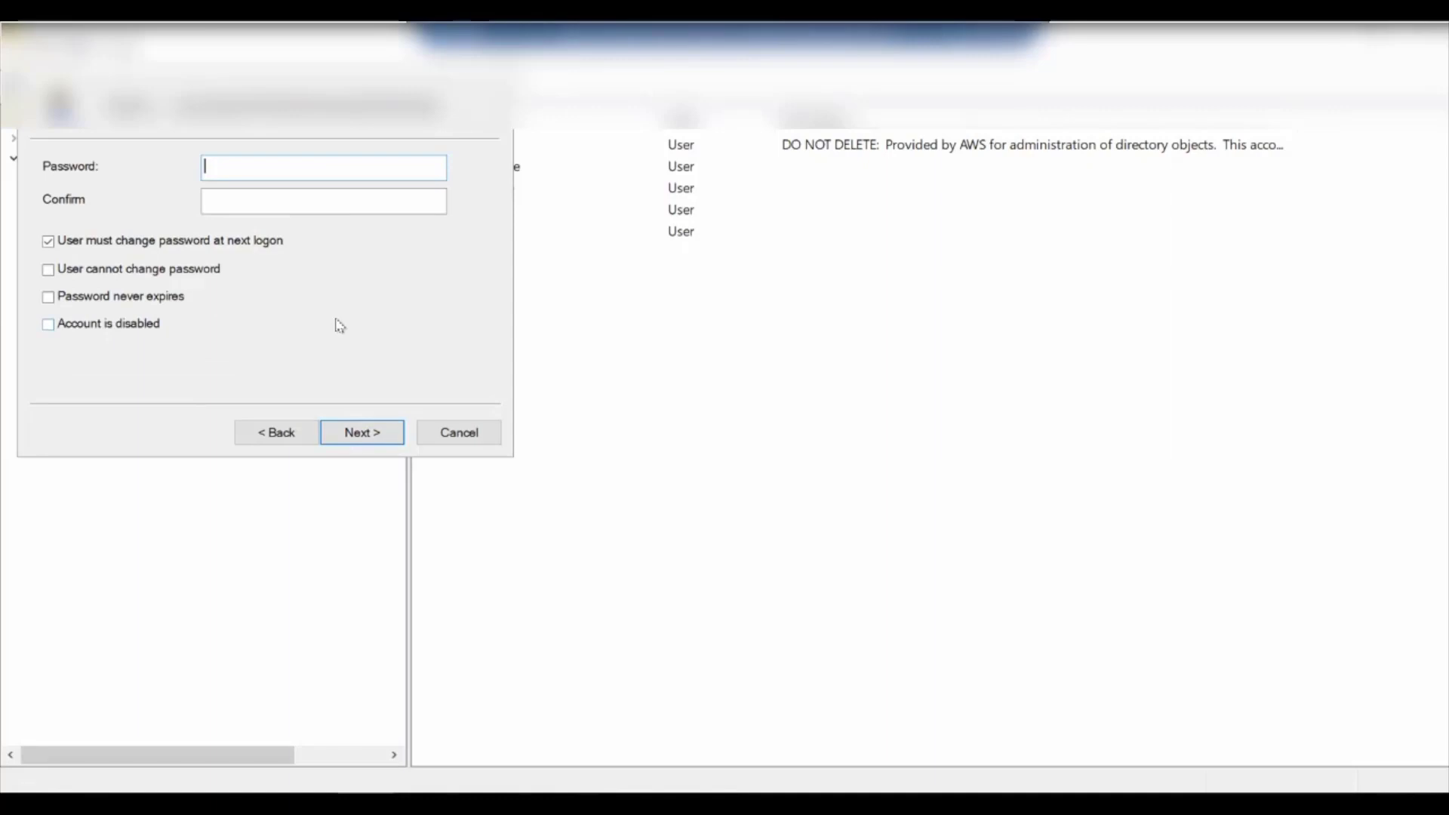
- Enter the new user's account password and repeat it in the confirmation field
type("••••••••••••")
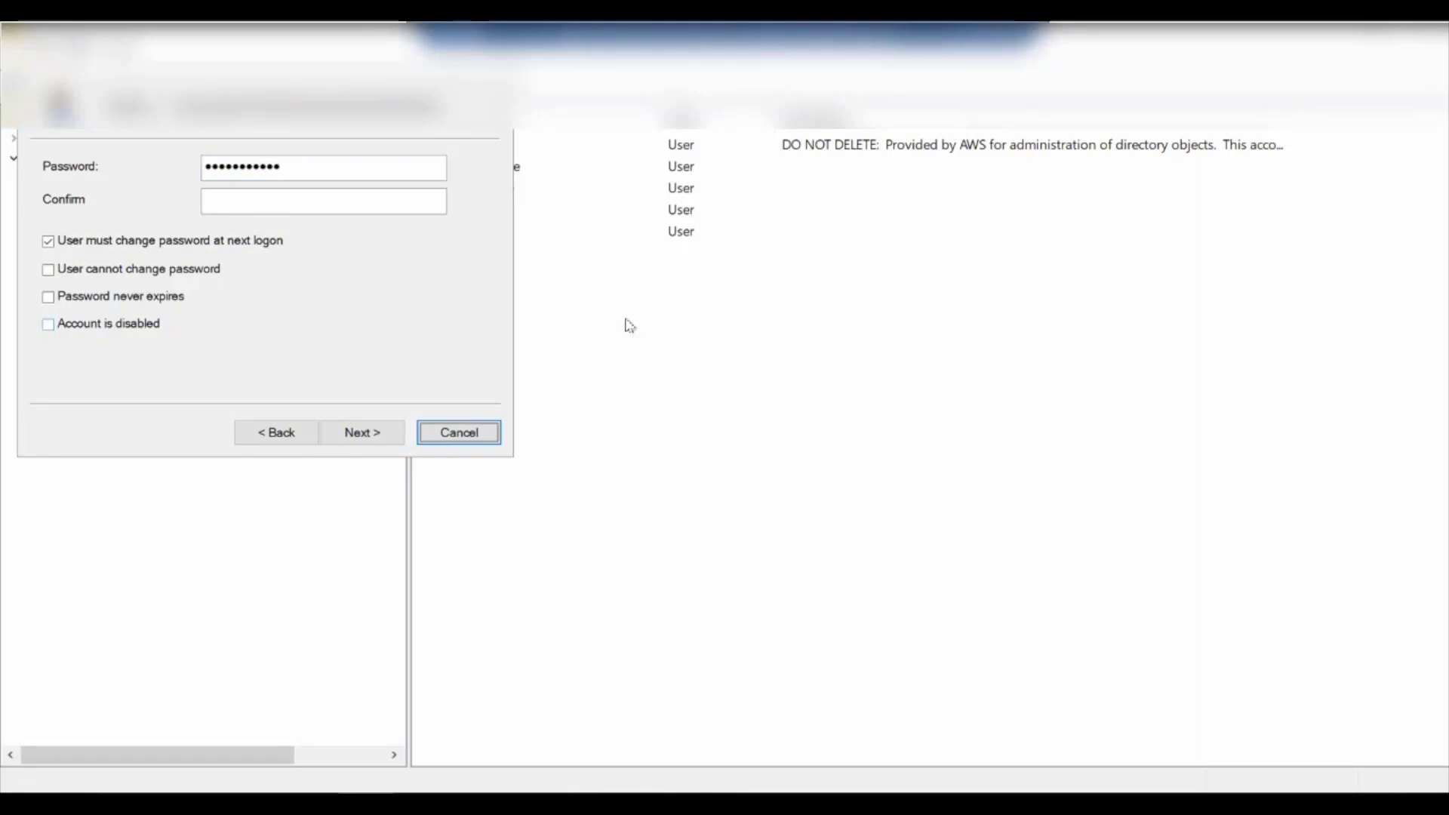
left_click_drag(294, 158, 166, 171)
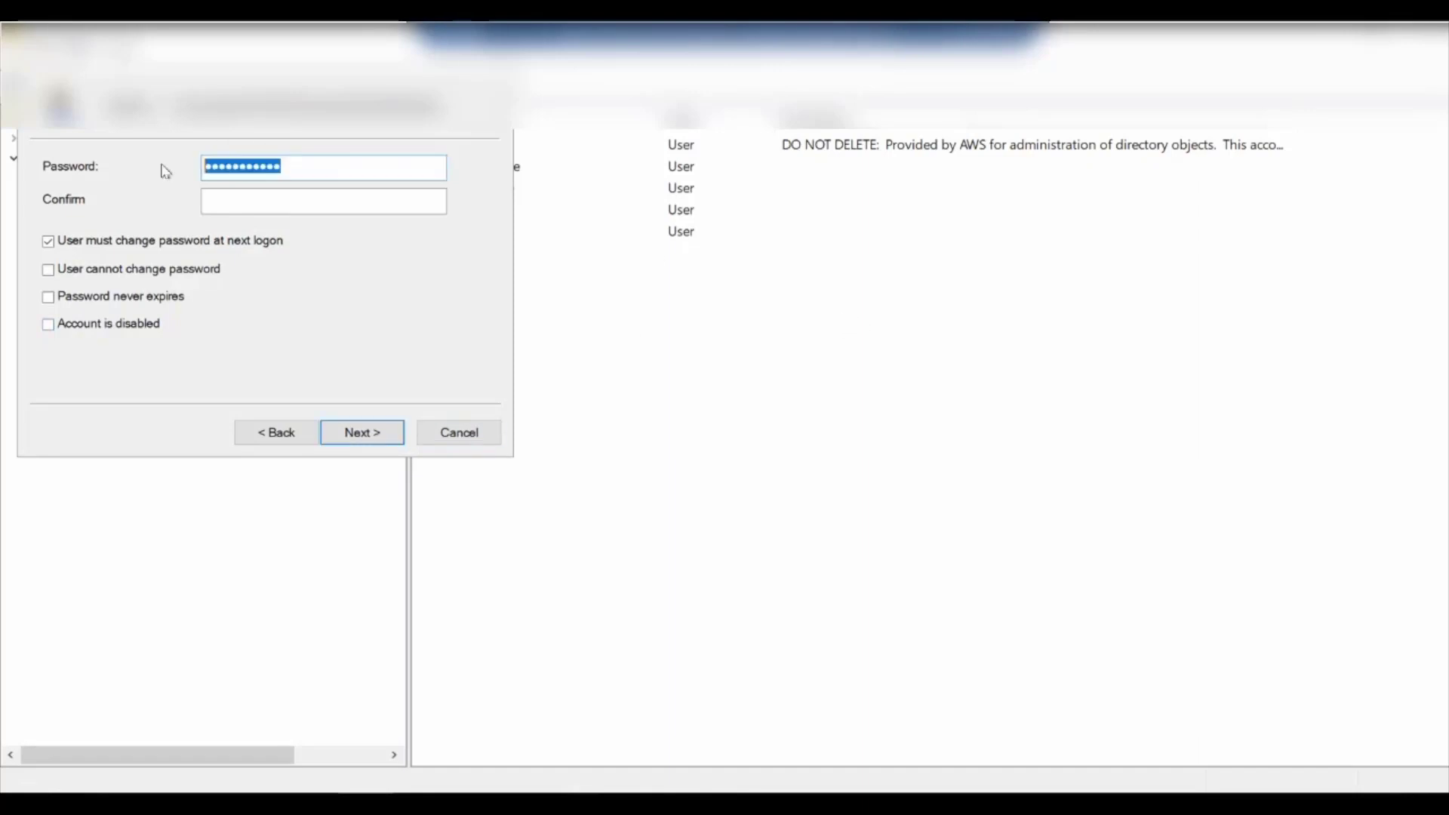
type("•")
key("BackSpace")
type("•••••")
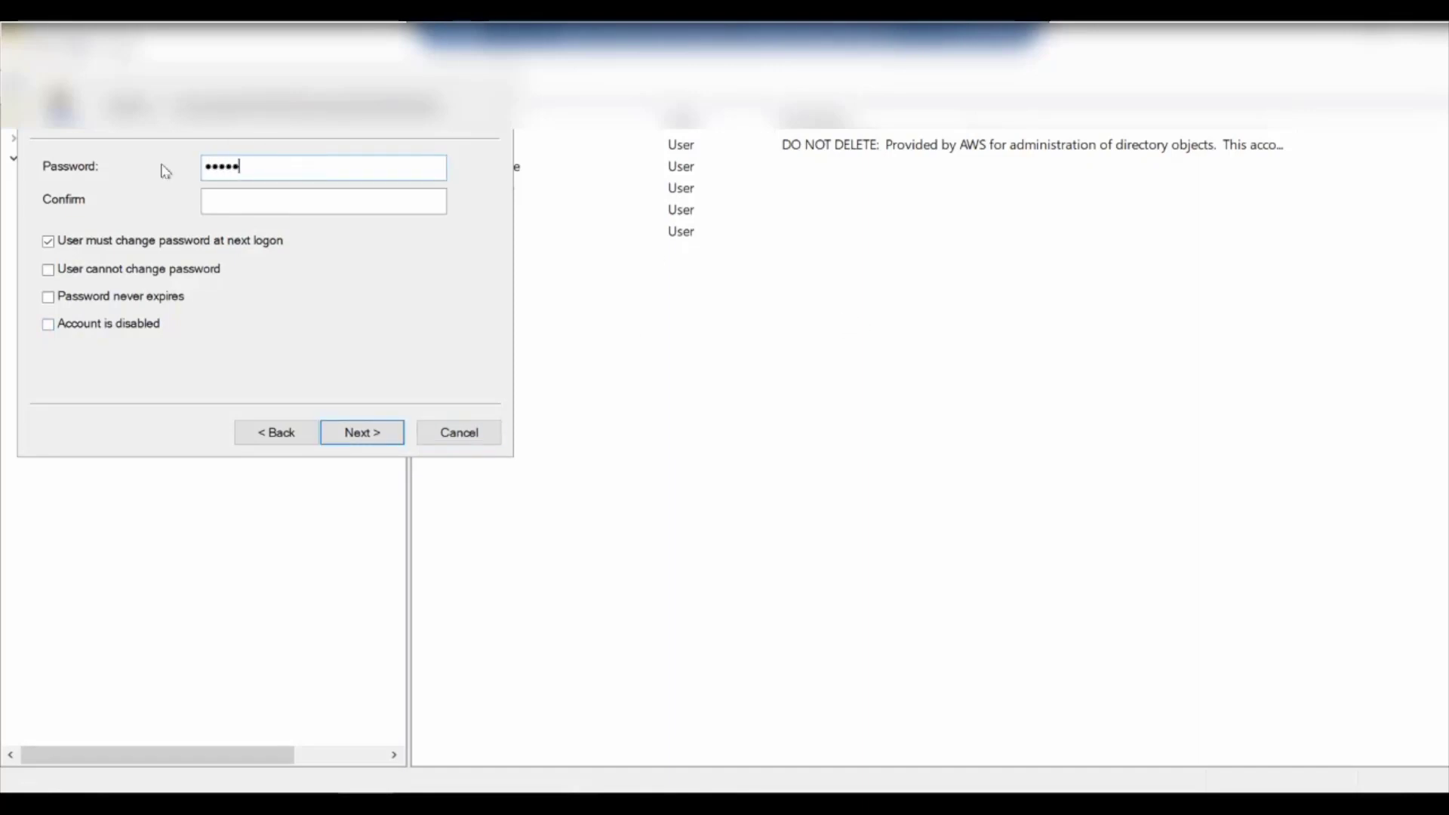
type("•••••••••")
key("Tab")
type("••••••••••••••")
- Remove the requirement to change the password at next logon and finish creating the user
left_click(47, 241)
left_click(375, 435)
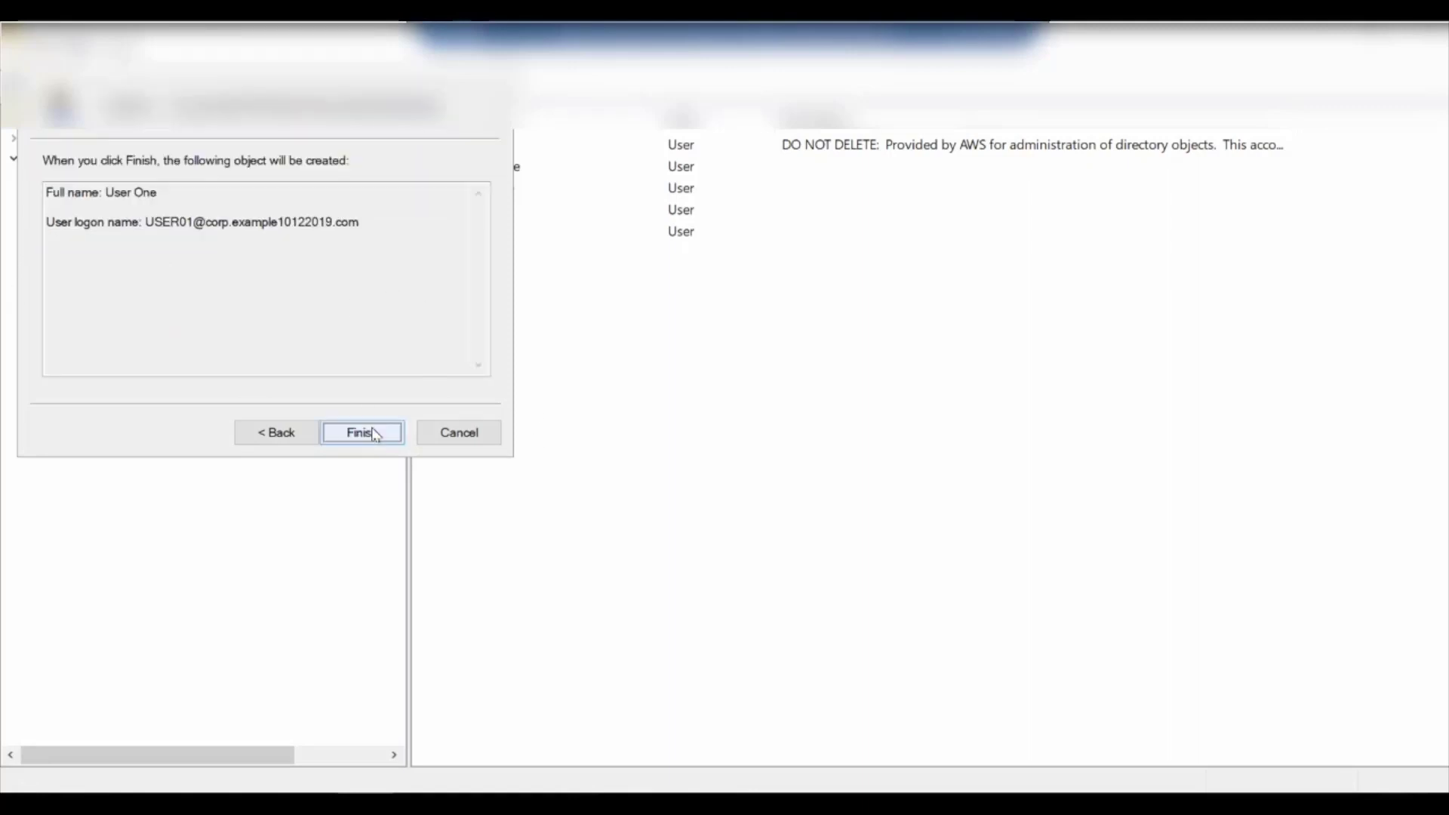
left_click(370, 441)
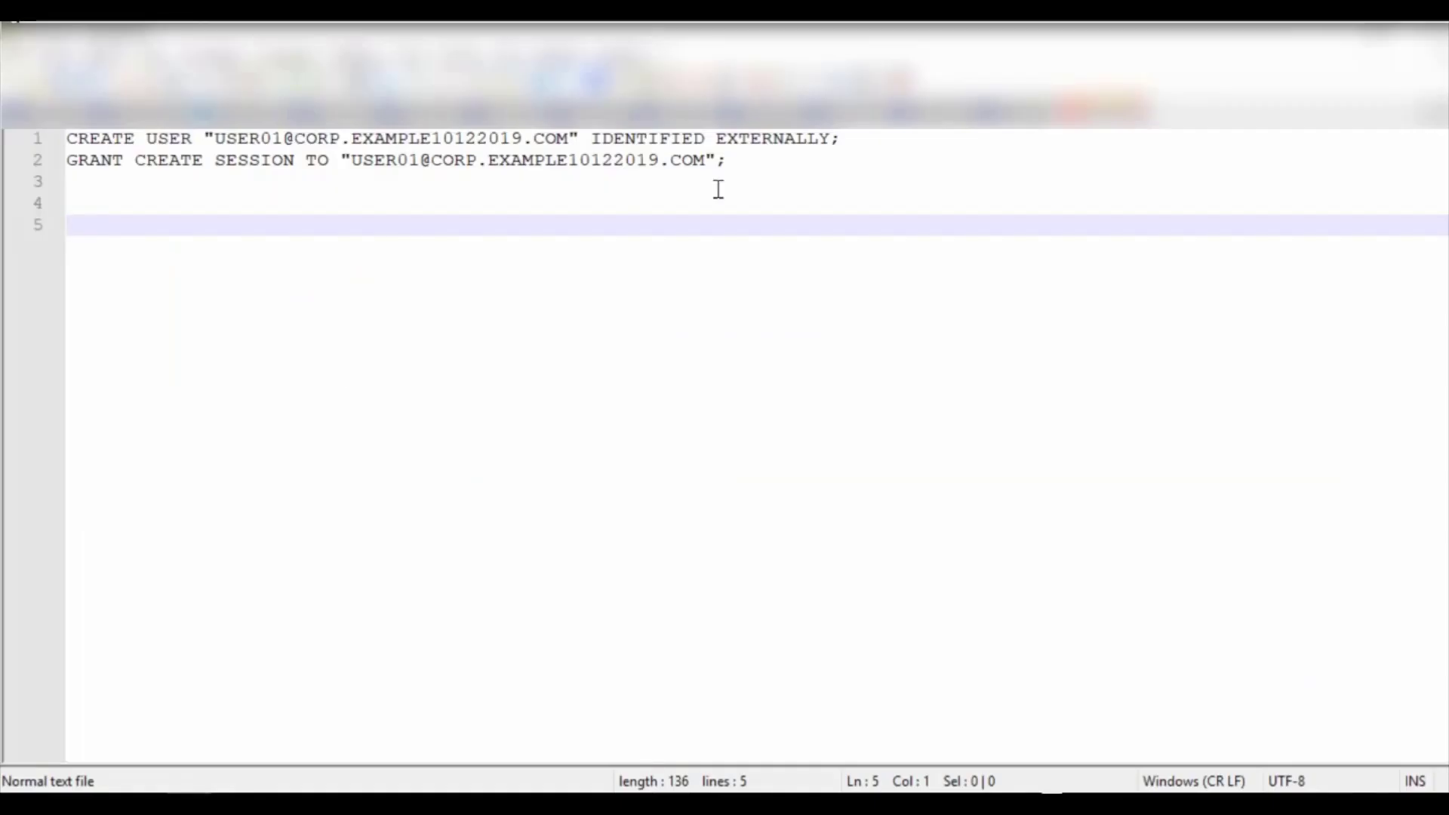
- Copy the whole CREATE USER ... IDENTIFIED EXTERNALLY statement for USER01 from the text file's first line
left_click(718, 190)
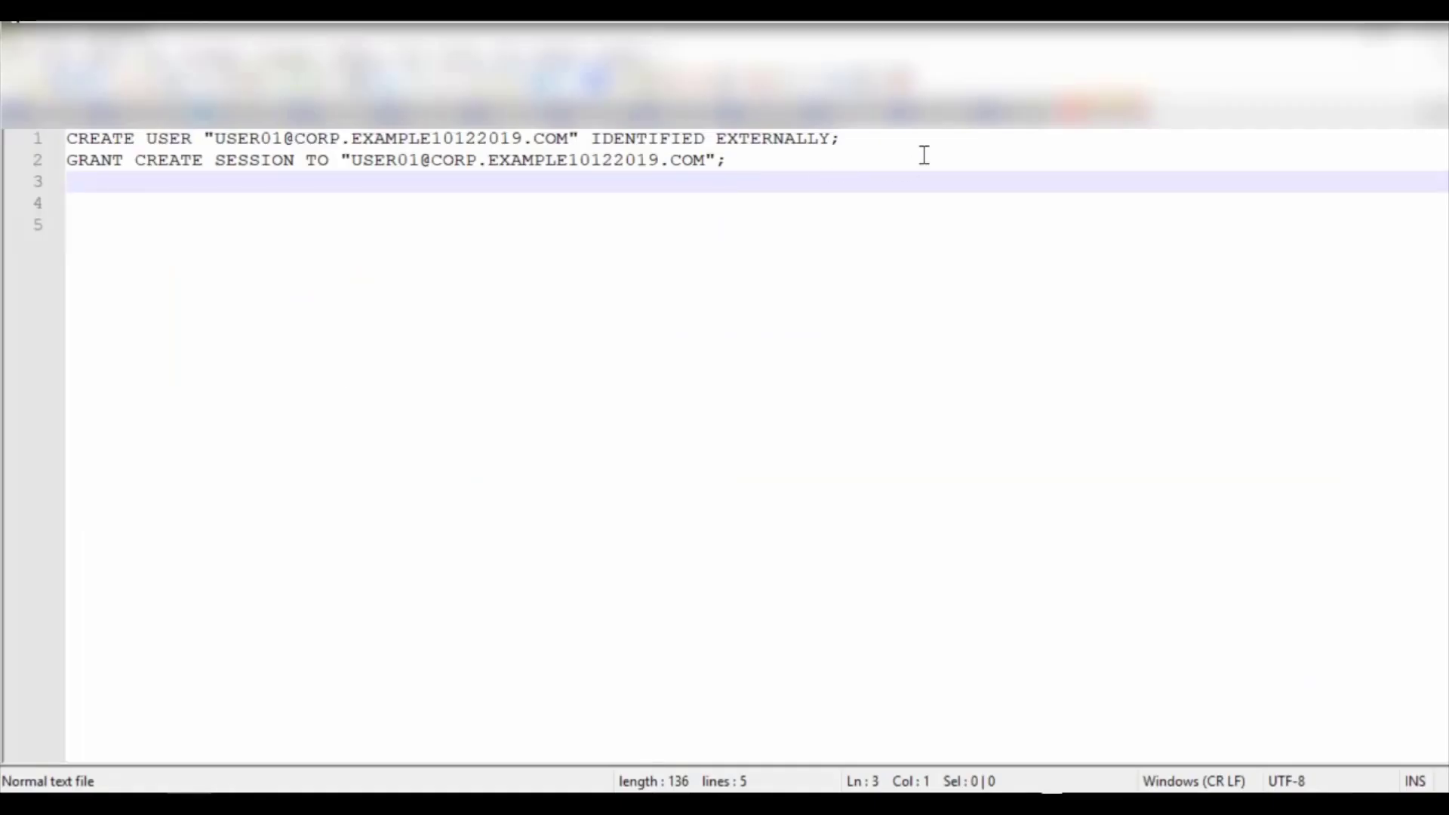
left_click_drag(918, 145, 67, 139)
key("ctrl+c")
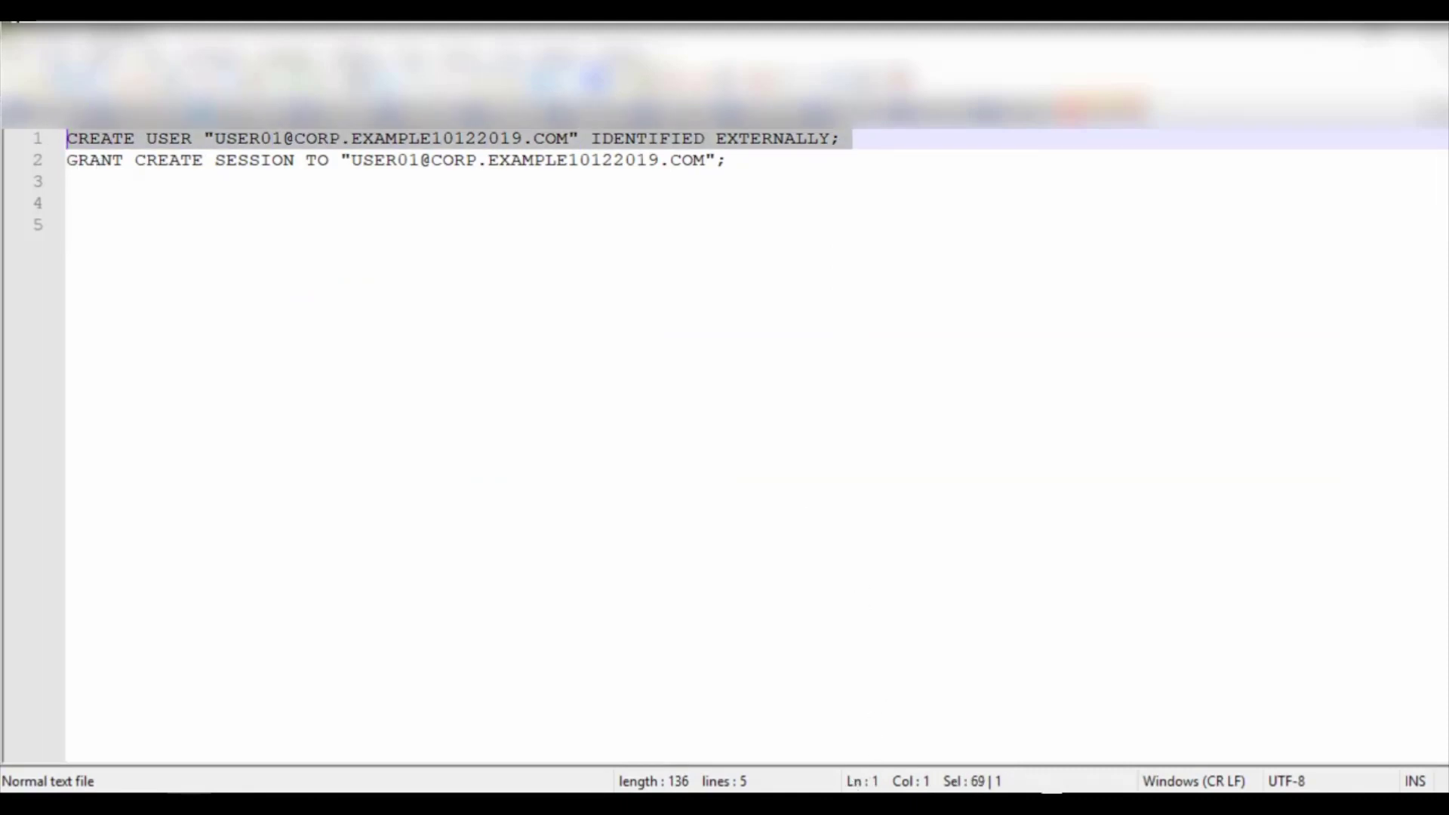
- Switch to the remote desktop session and maximize both it and the Oracle SQL Developer window
left_click(671, 804)
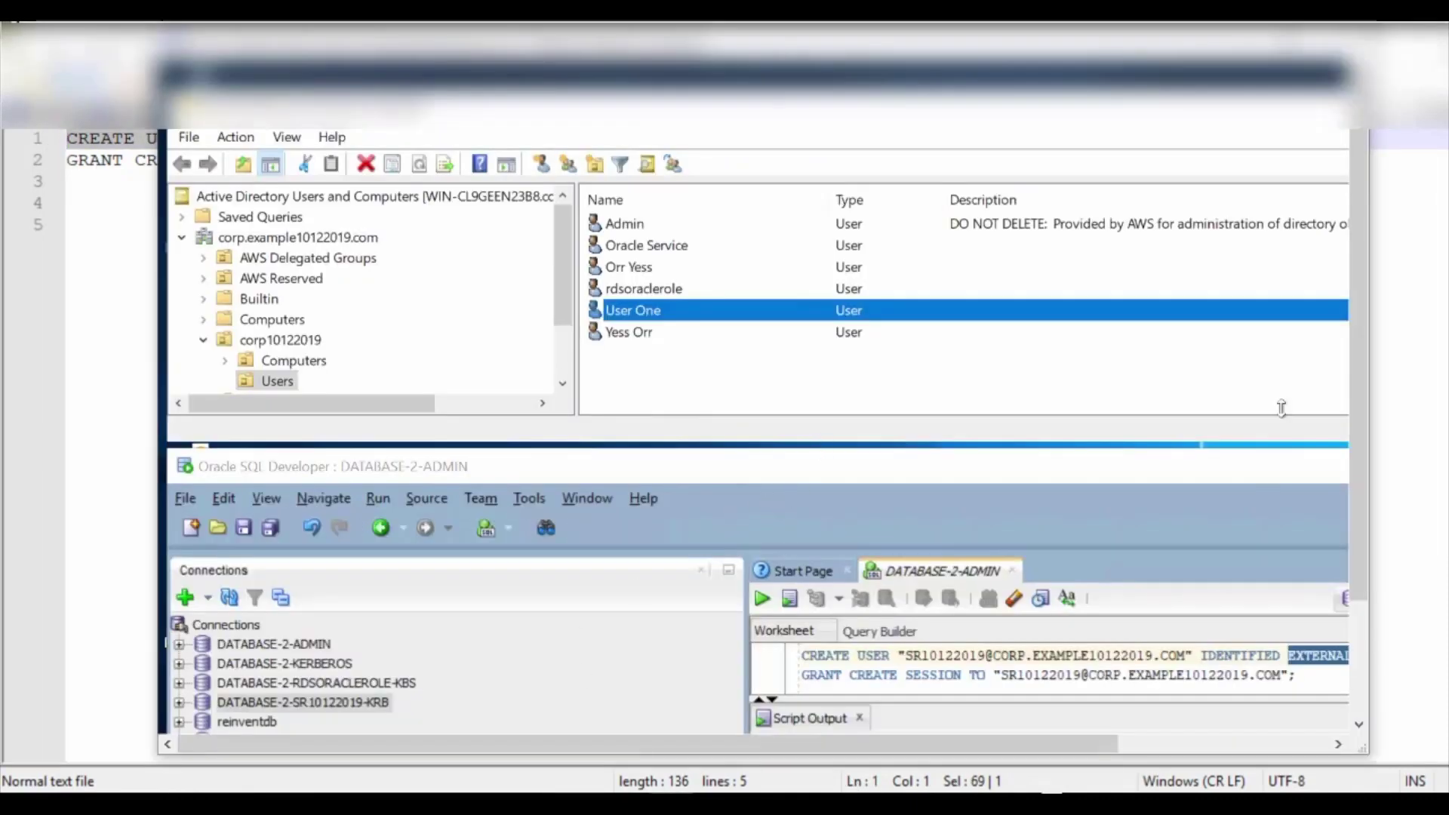
left_click(1295, 70)
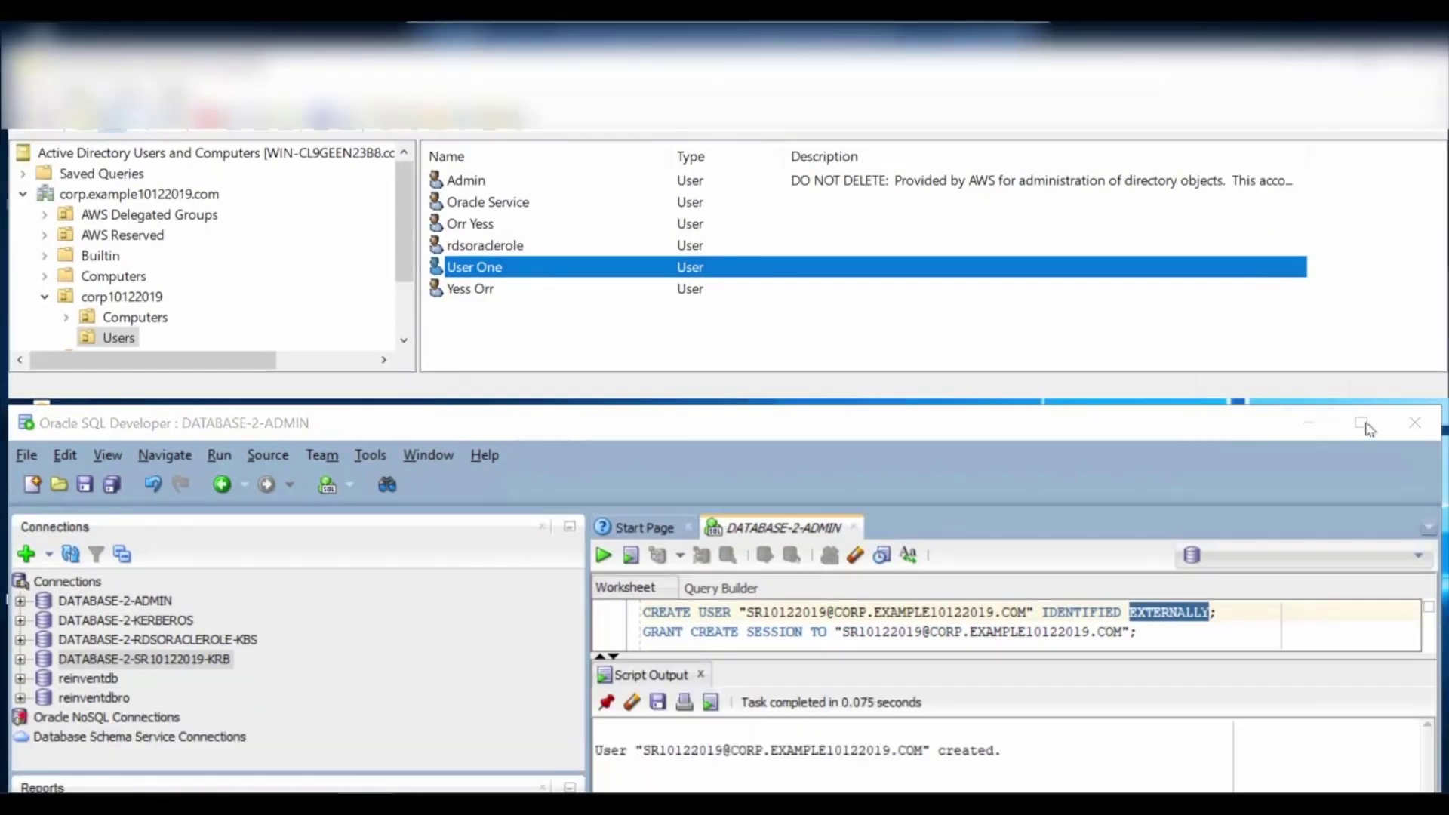
left_click(1366, 424)
- Check the available connection commands of DATABASE-2-KERBEROS, DATABASE-2-RDSORACLEROLE-KBS and DATABASE-2-SR10122019-KRB
left_click(140, 210)
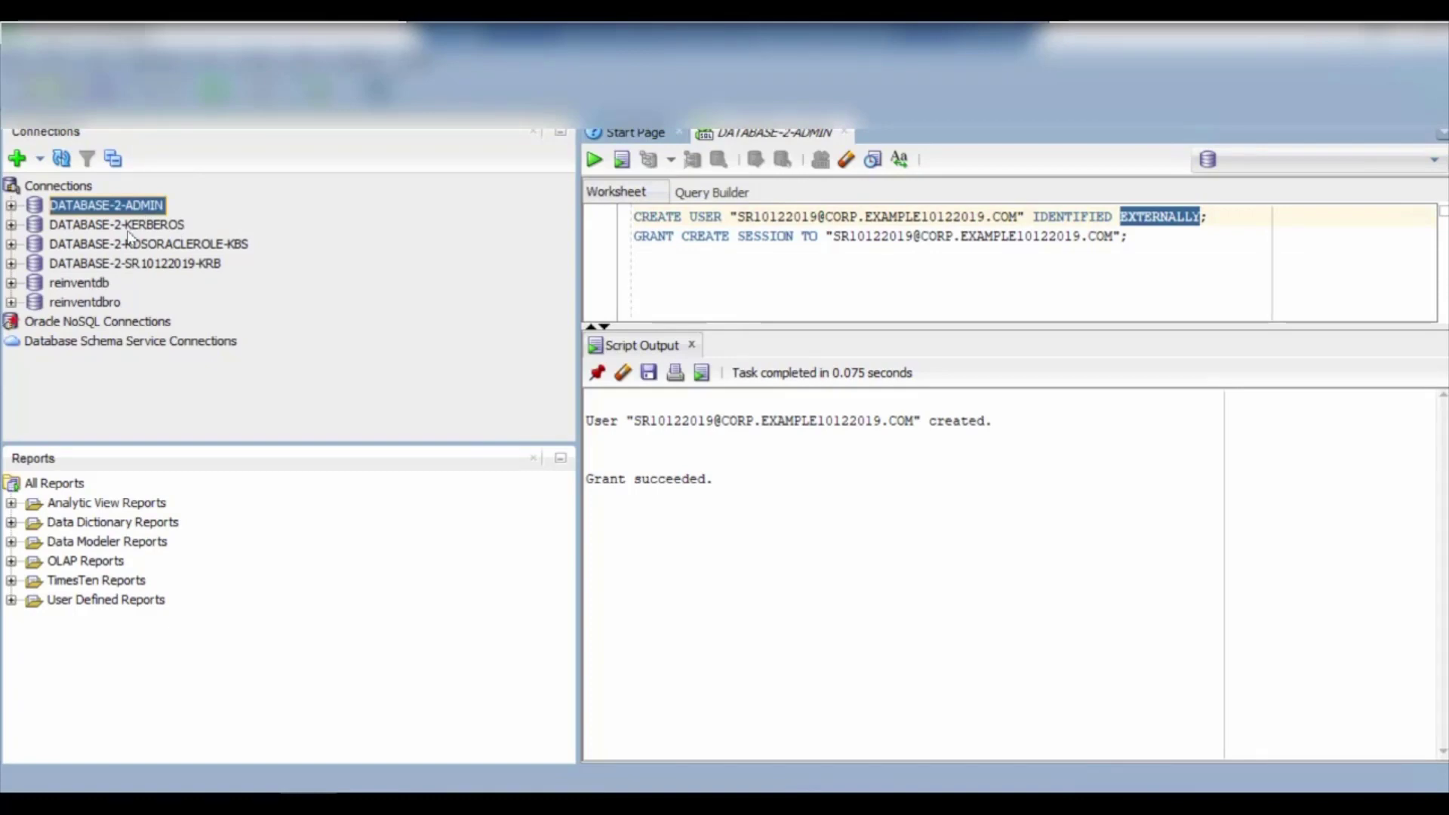
left_click(128, 231)
right_click(128, 238)
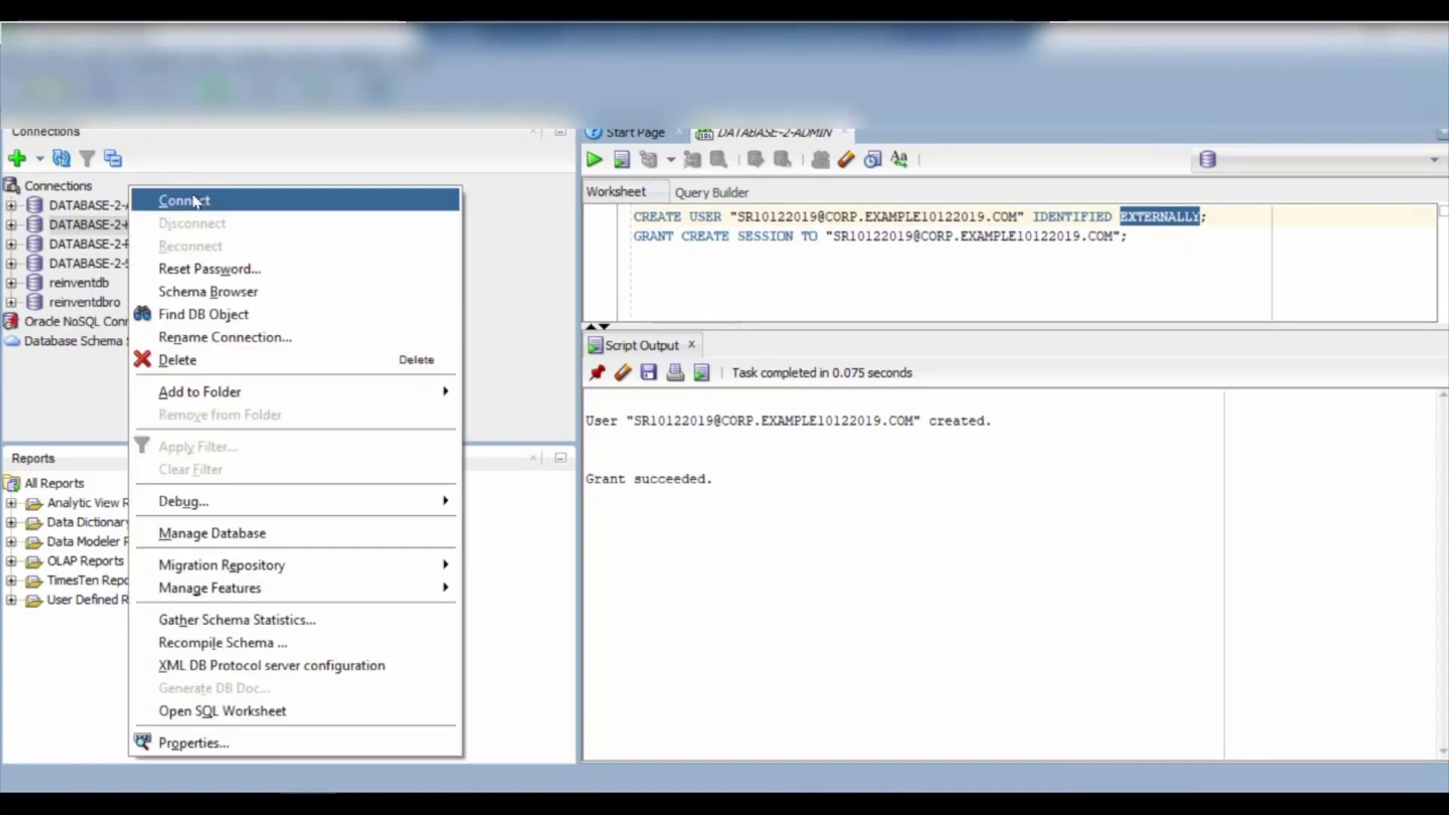
left_click(68, 249)
right_click(69, 250)
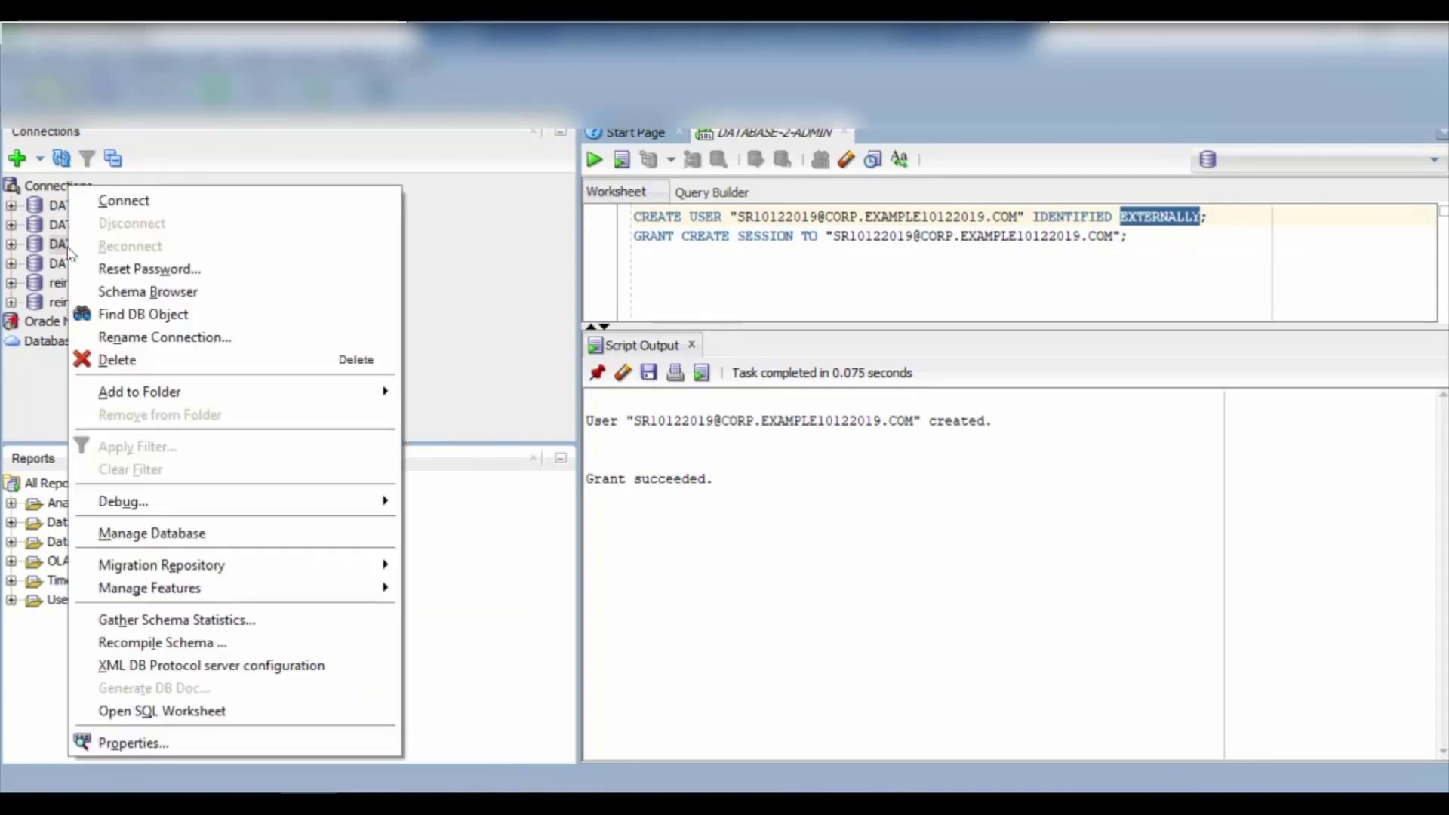
left_click(58, 249)
left_click(90, 262)
right_click(90, 262)
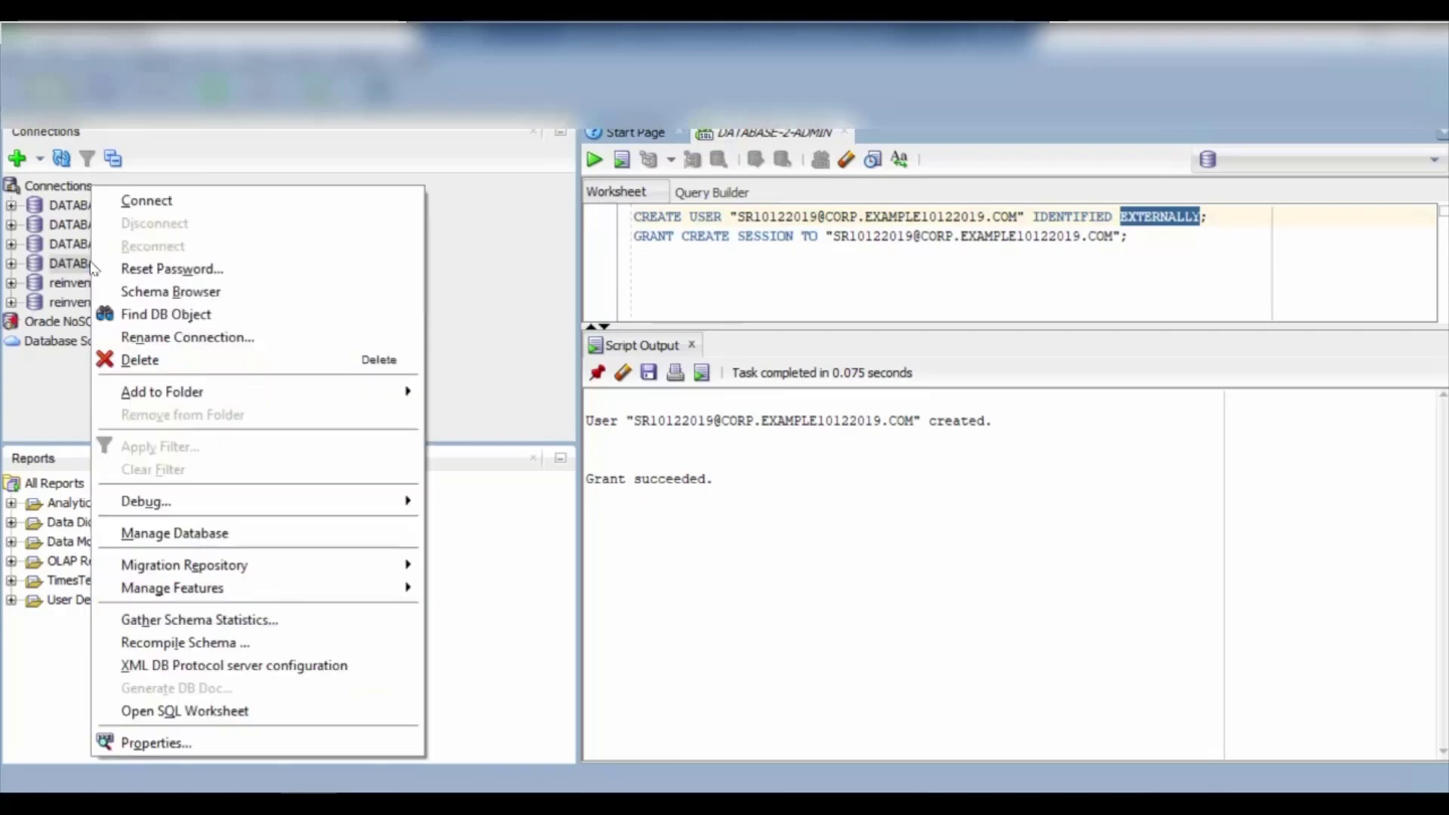
- Connect to DATABASE-2-ADMIN and widen the area of its new SQL worksheet
left_click(76, 206)
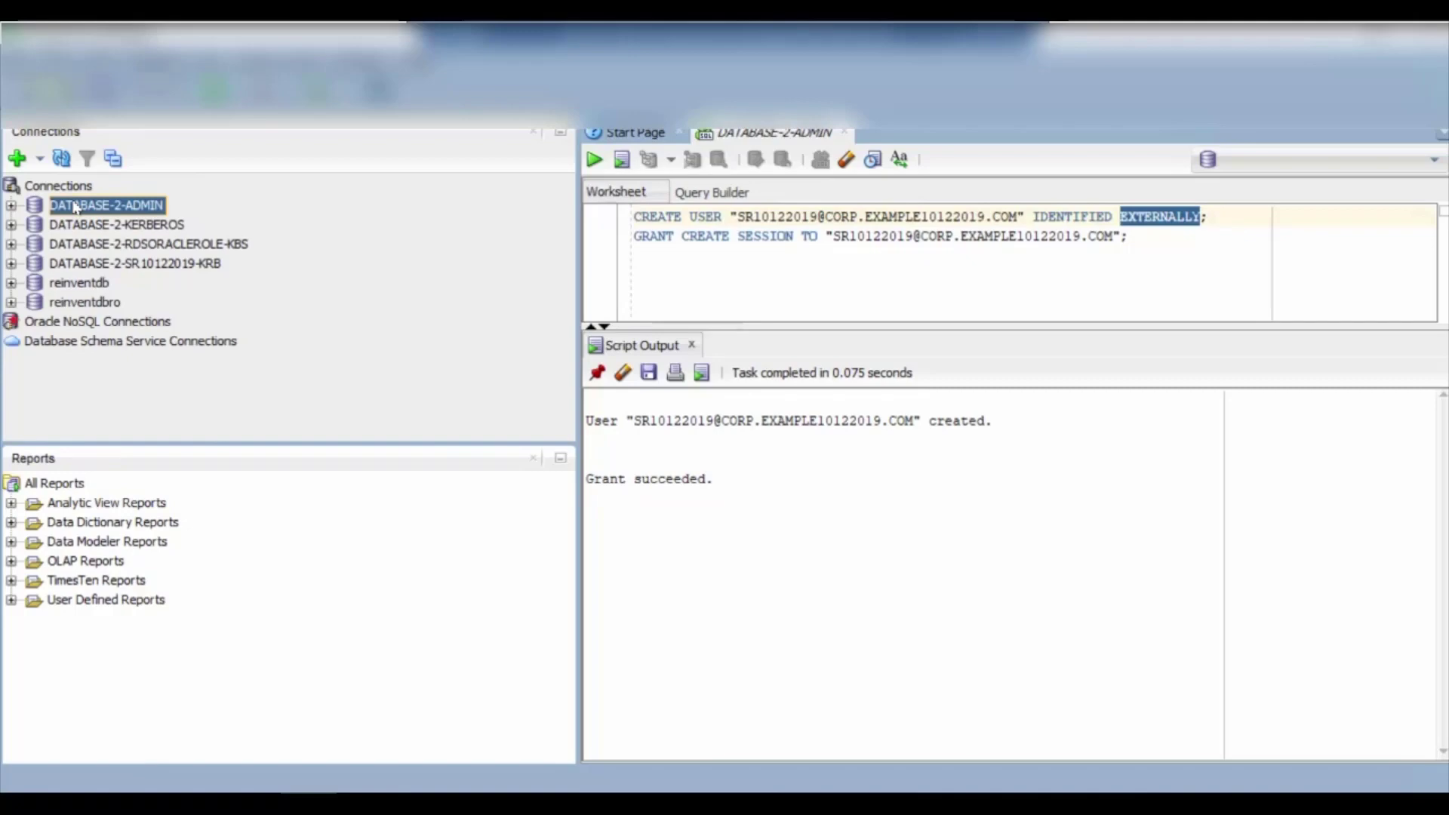
right_click(76, 206)
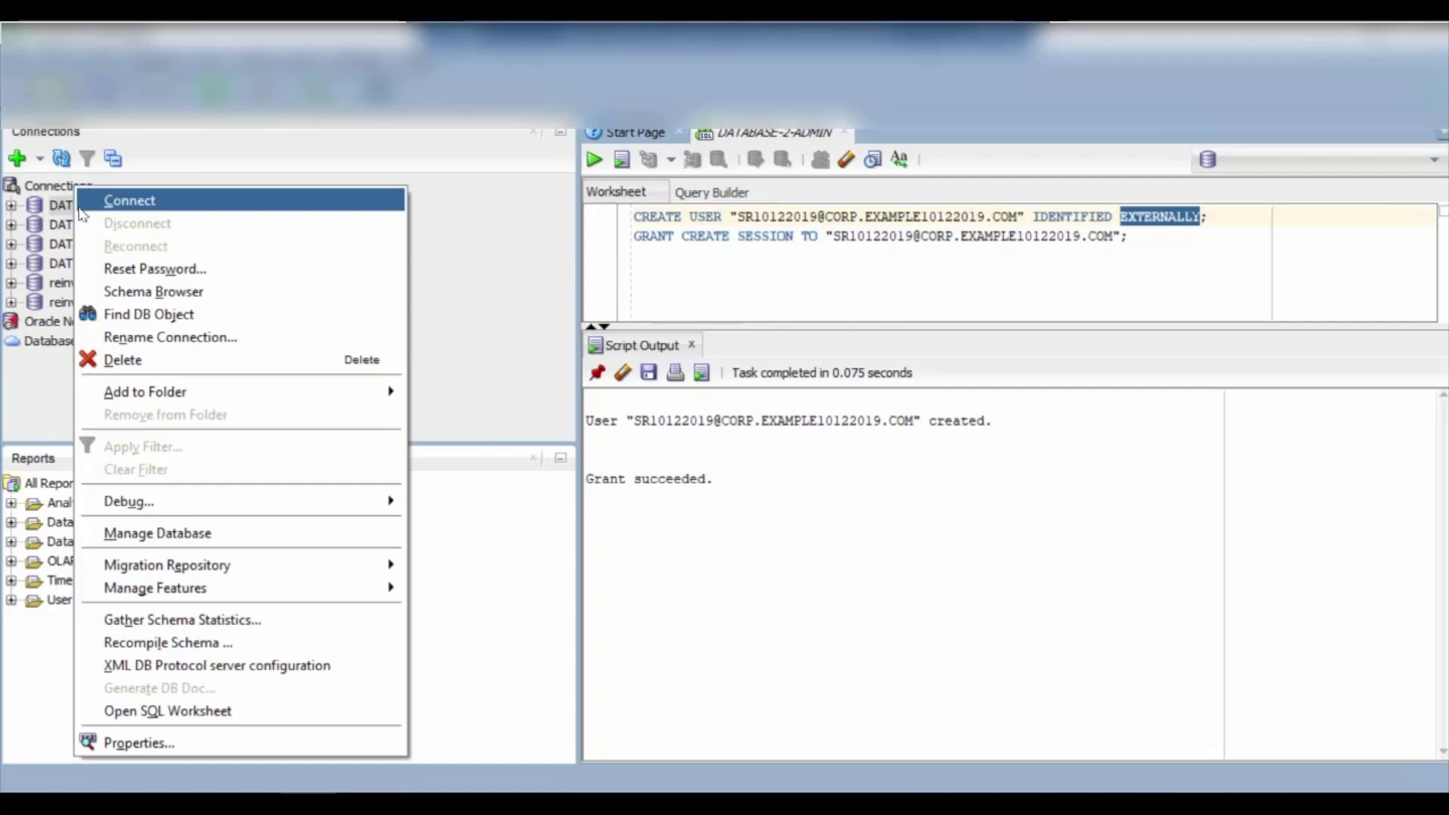
left_click(109, 202)
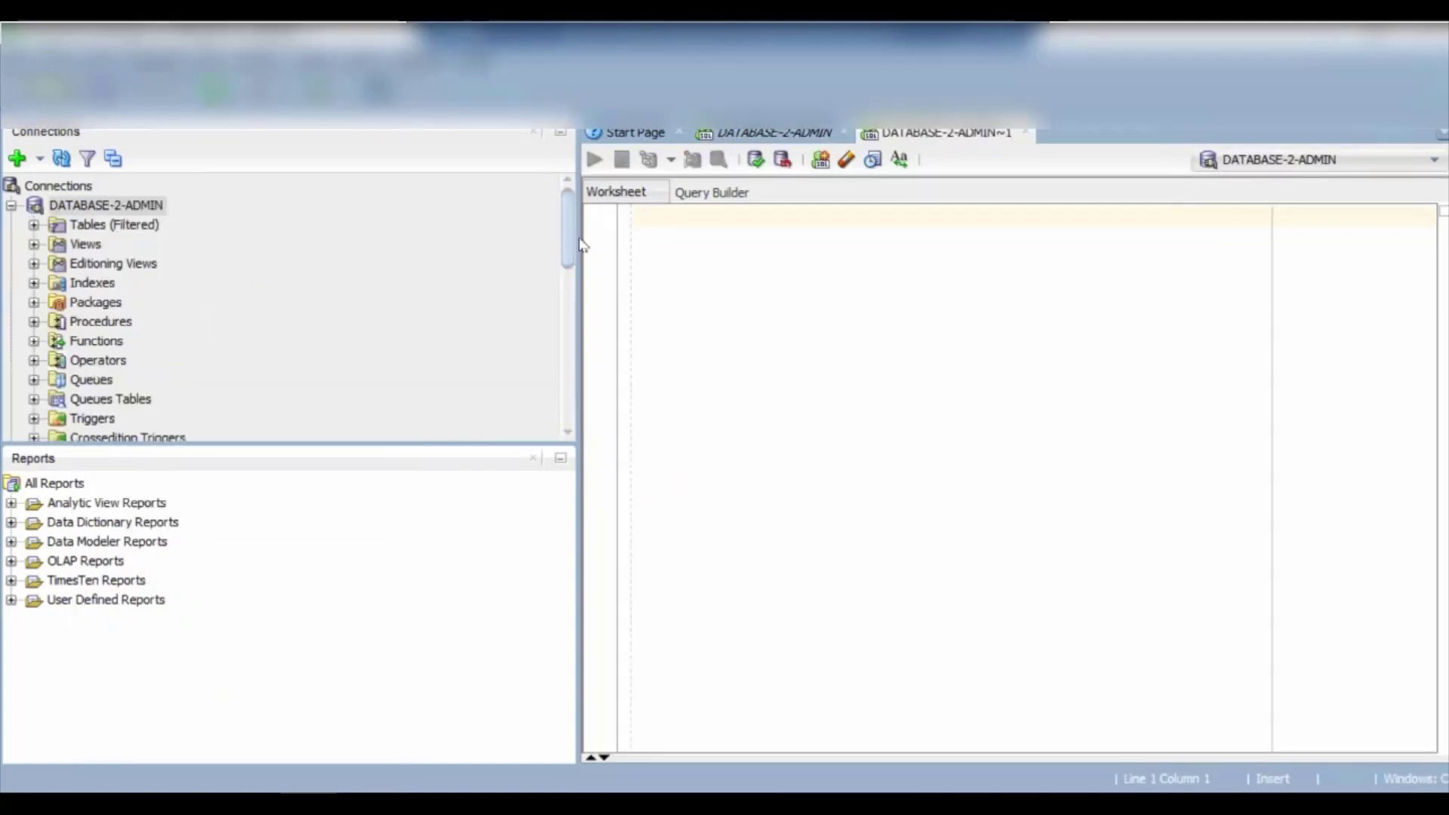
left_click_drag(578, 249, 393, 231)
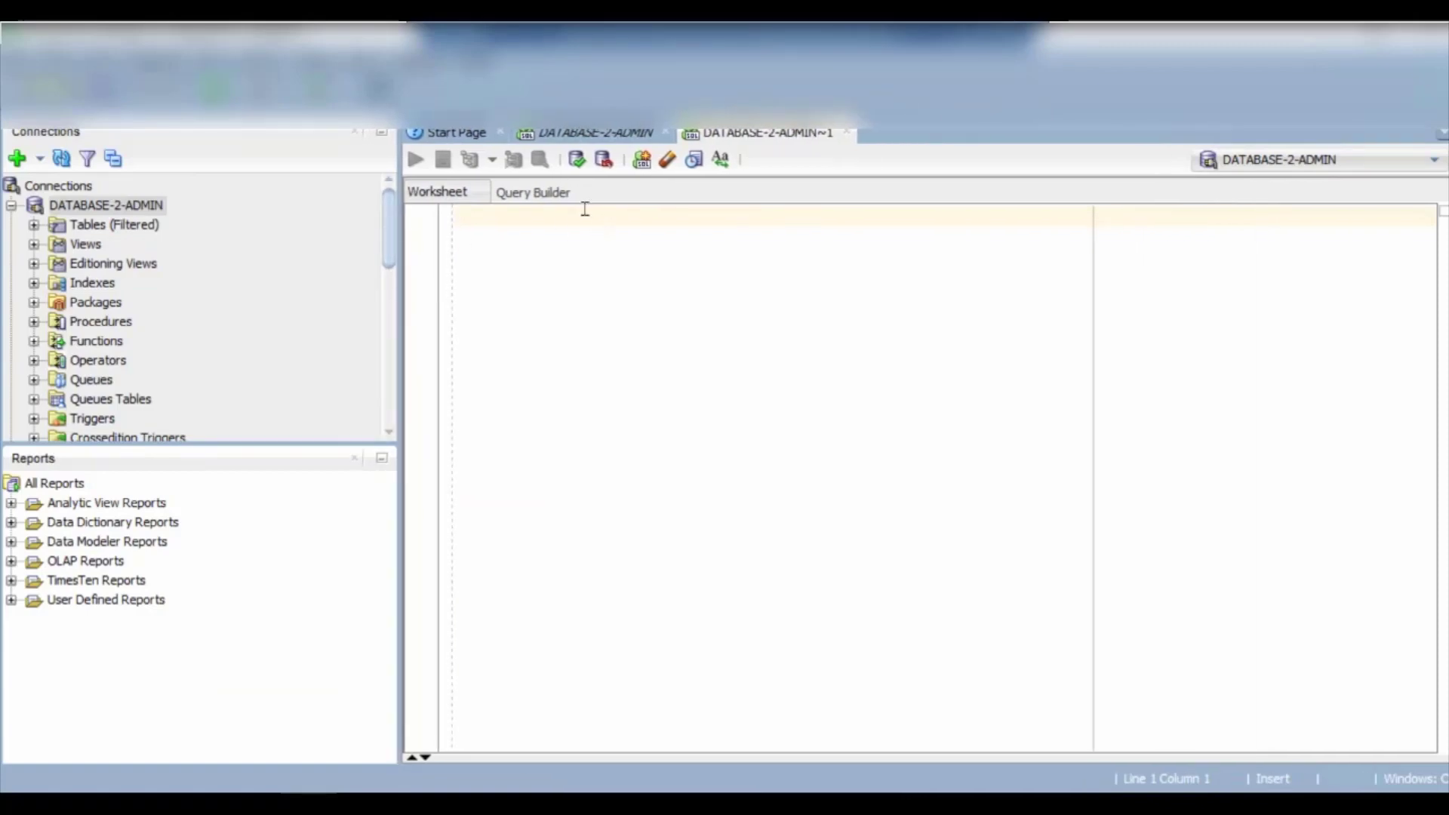
- Paste the CREATE USER ... IDENTIFIED EXTERNALLY statement for USER01 into the DATABASE-2-ADMIN worksheet, run it, and enlarge the script output area
key("ctrl+v")
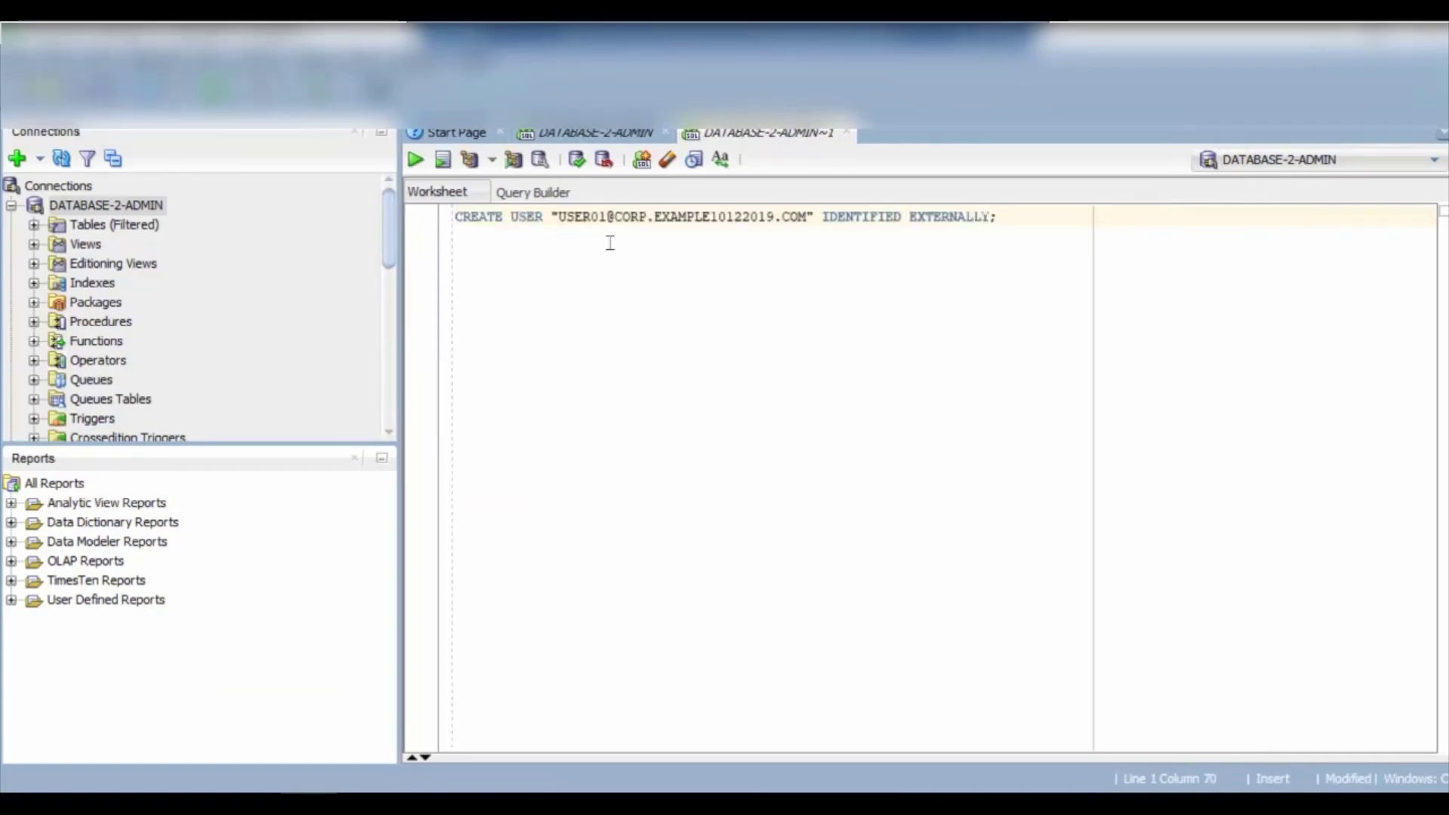
double_click(587, 216)
left_click_drag(821, 216, 1043, 231)
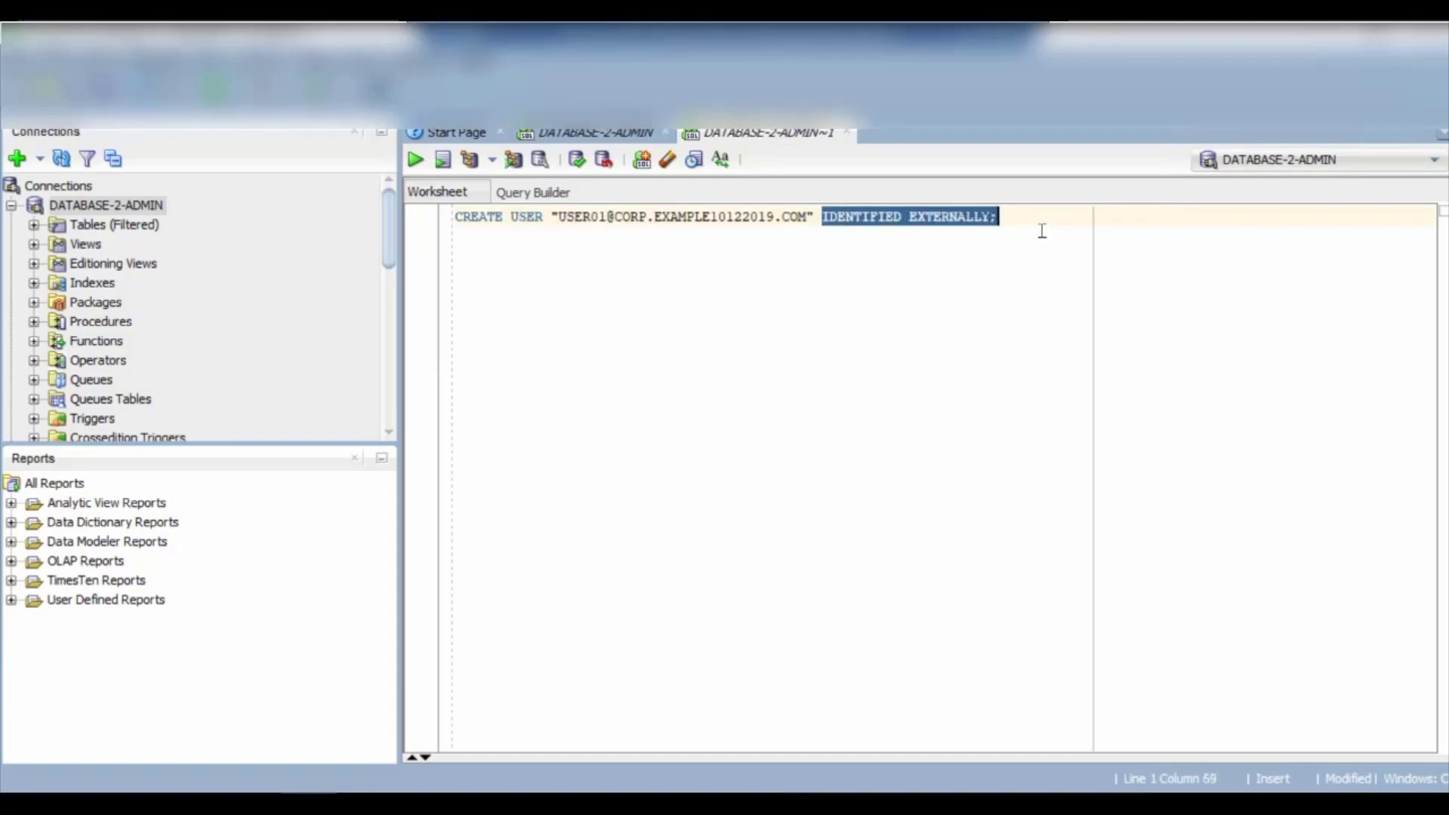
left_click(1042, 227)
key("ctrl+a")
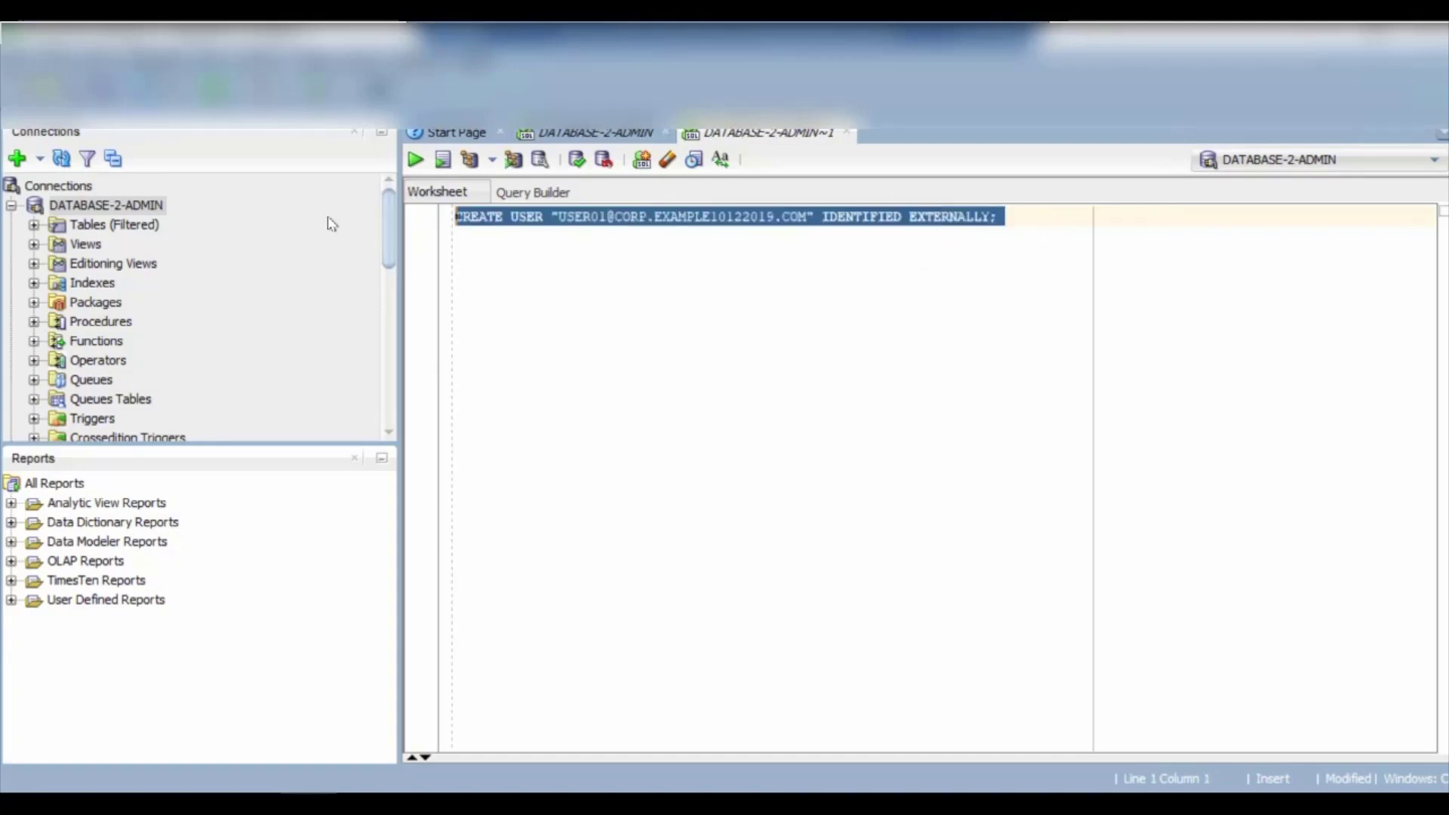
left_click(414, 160)
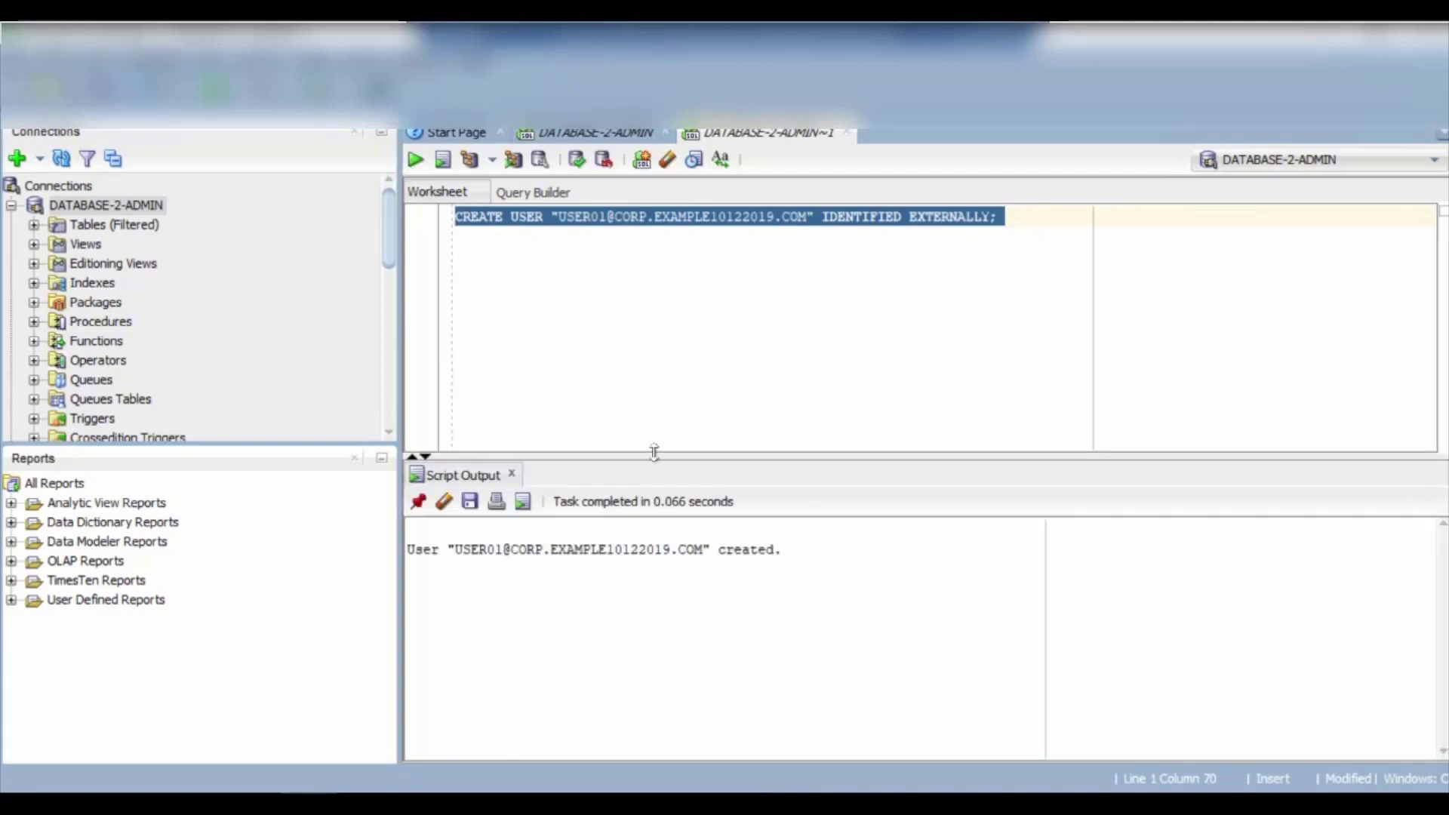
left_click_drag(653, 453, 653, 376)
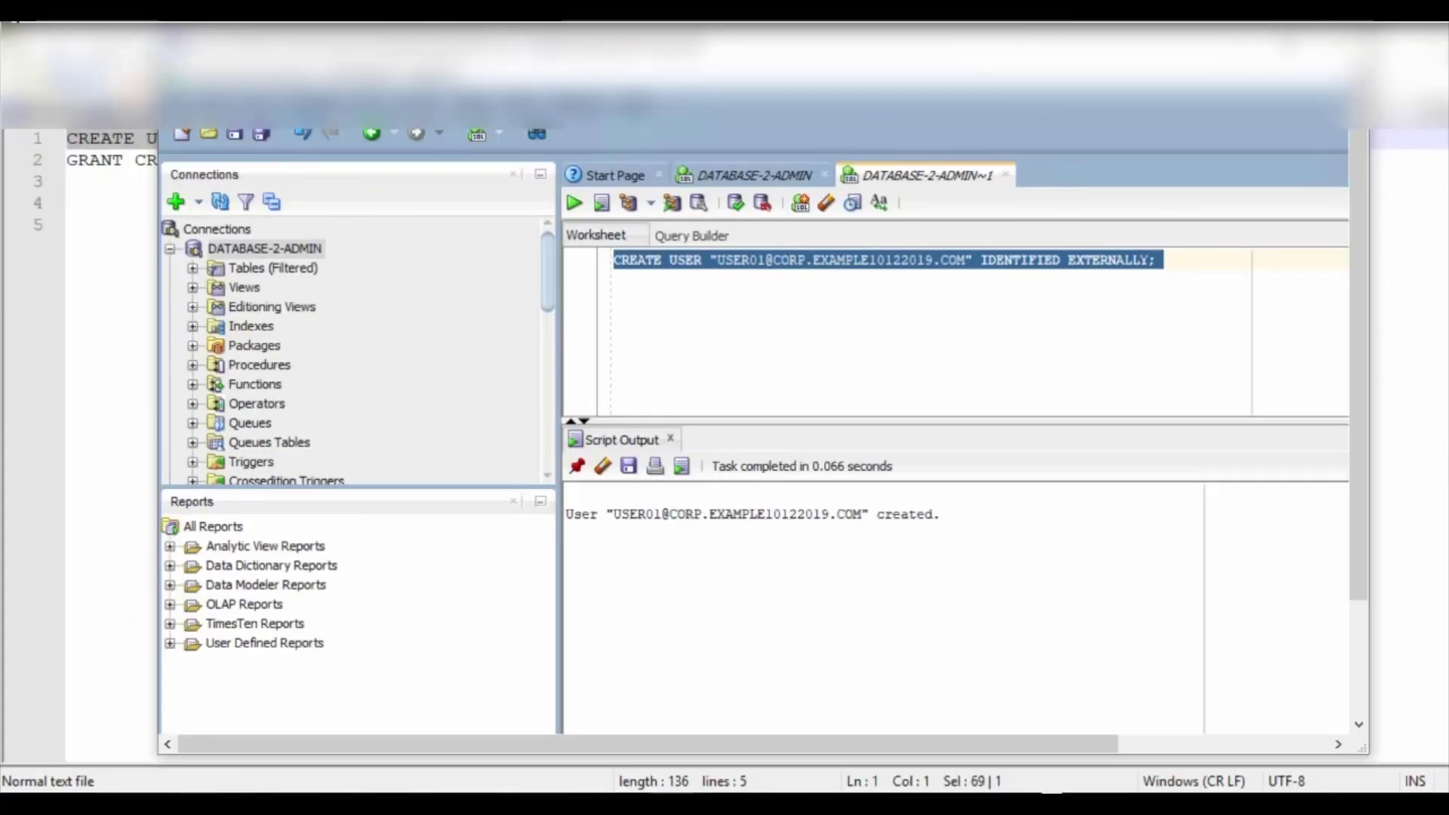
- Switch to Notepad++ and copy the GRANT CREATE SESSION statement for USER01
left_click(265, 803)
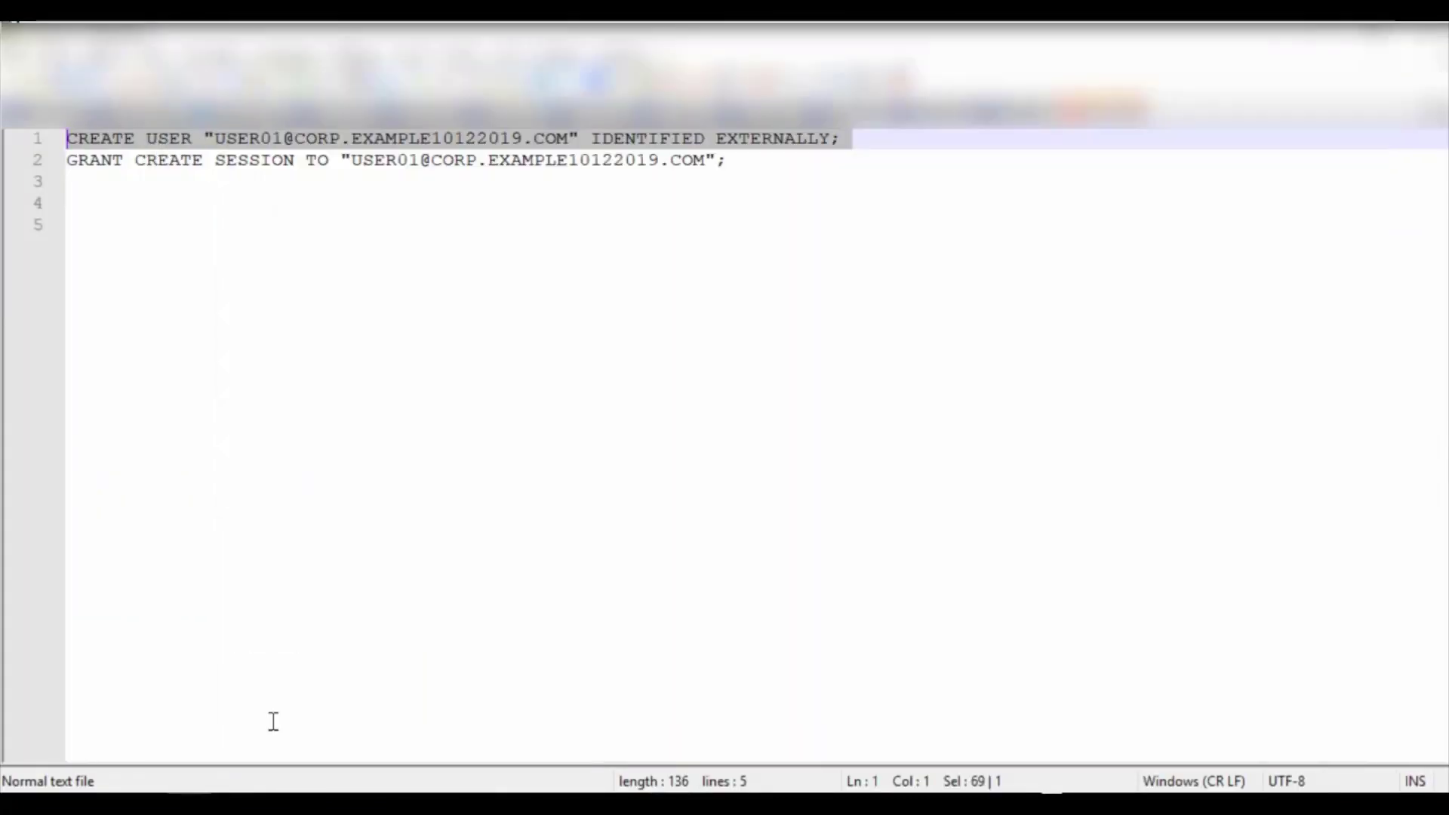
left_click(555, 384)
left_click_drag(742, 162, 39, 159)
key("ctrl+c")
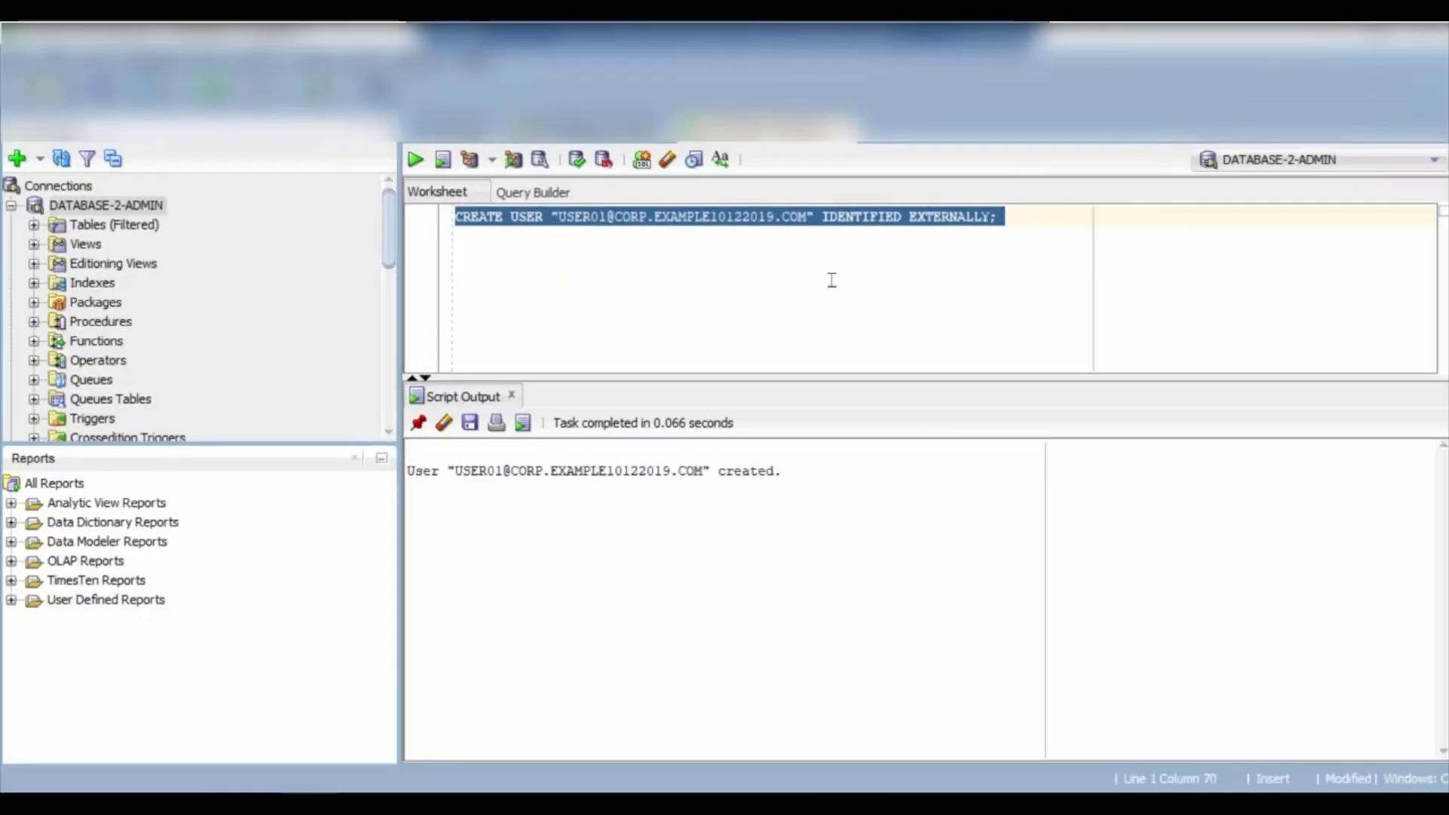
- Add the copied GRANT CREATE SESSION statement below CREATE USER in the DATABASE-2-ADMIN worksheet and run only that statement
left_click(1059, 229)
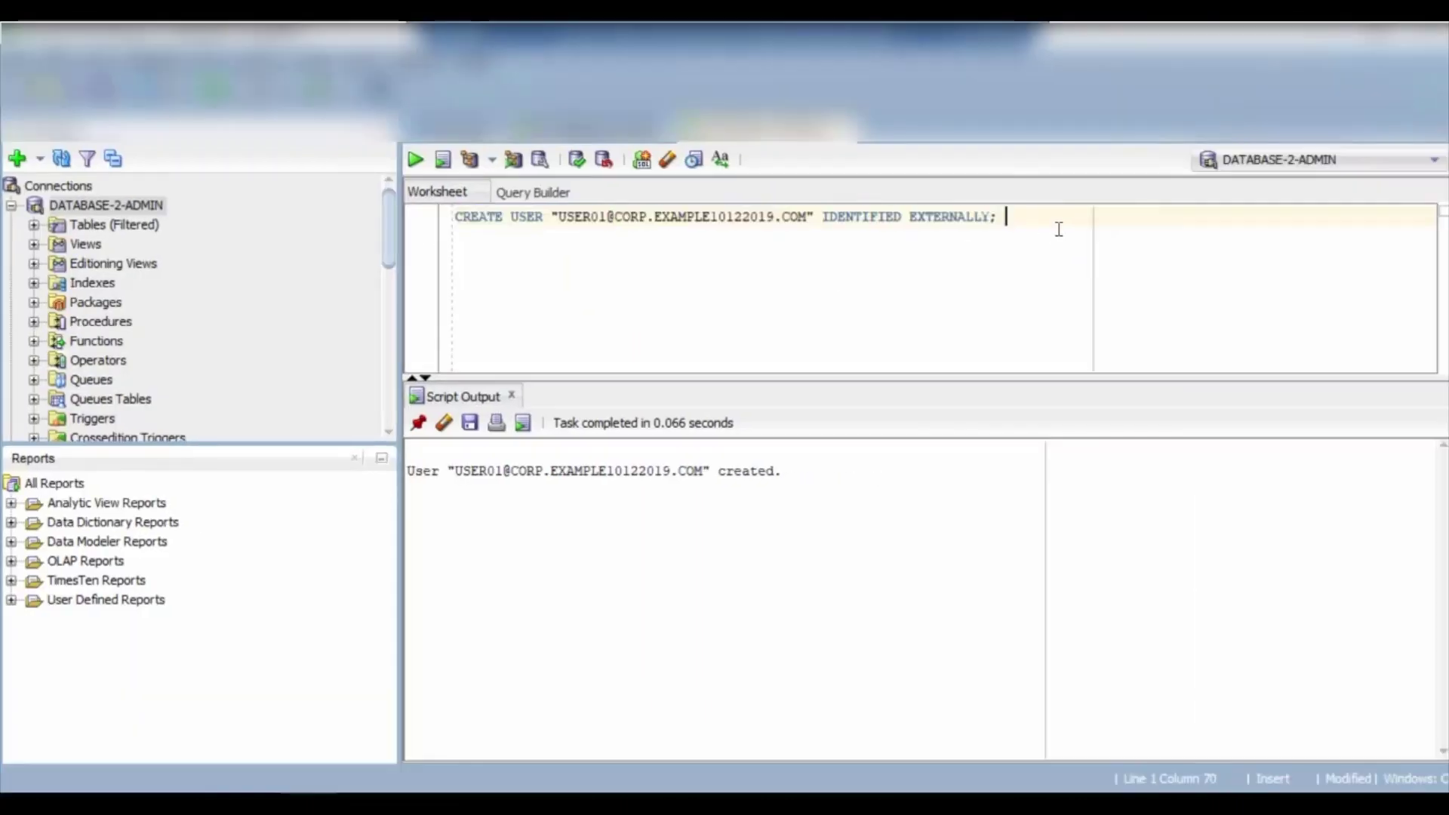
key("Return")
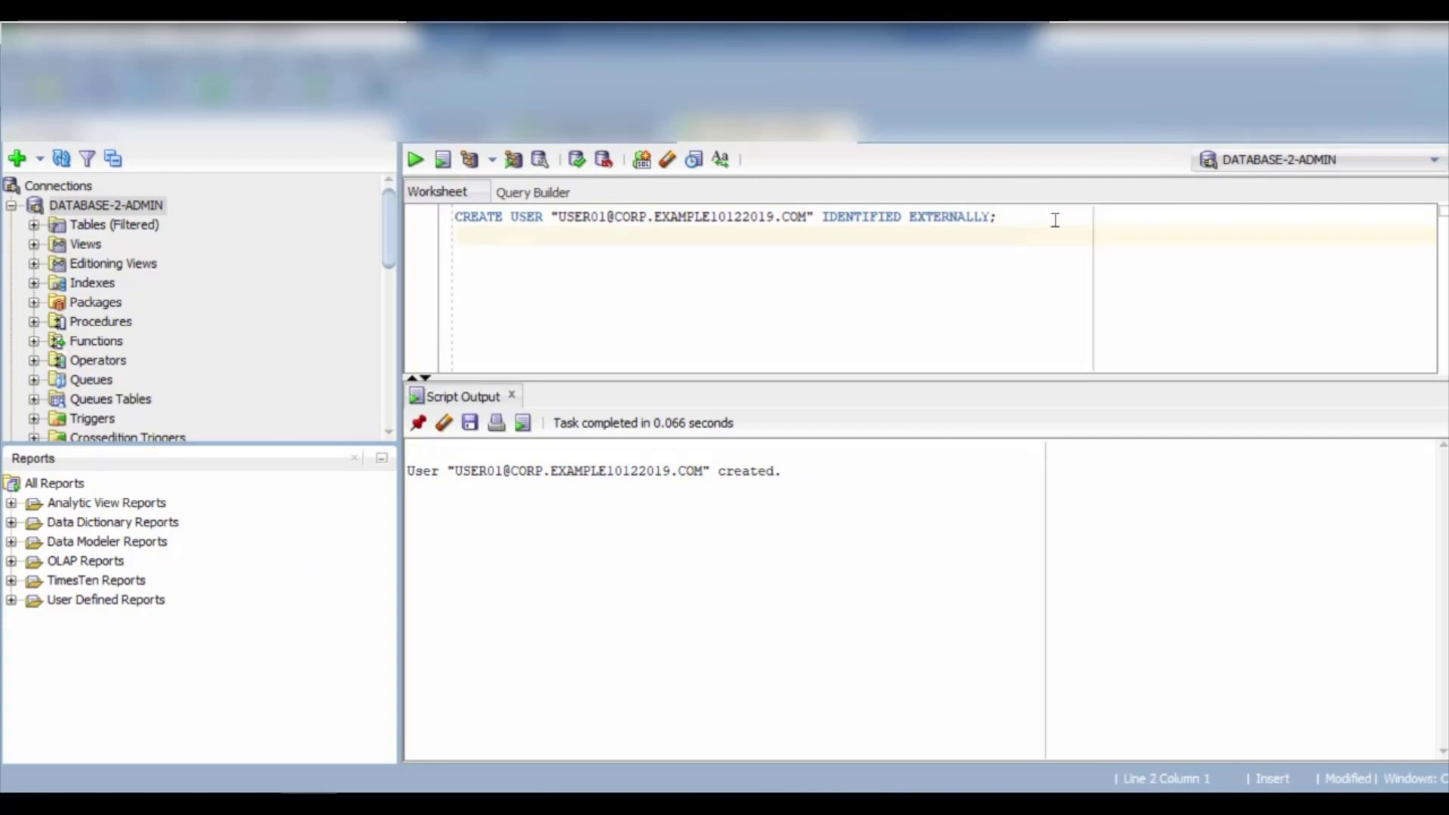
key("ctrl+v")
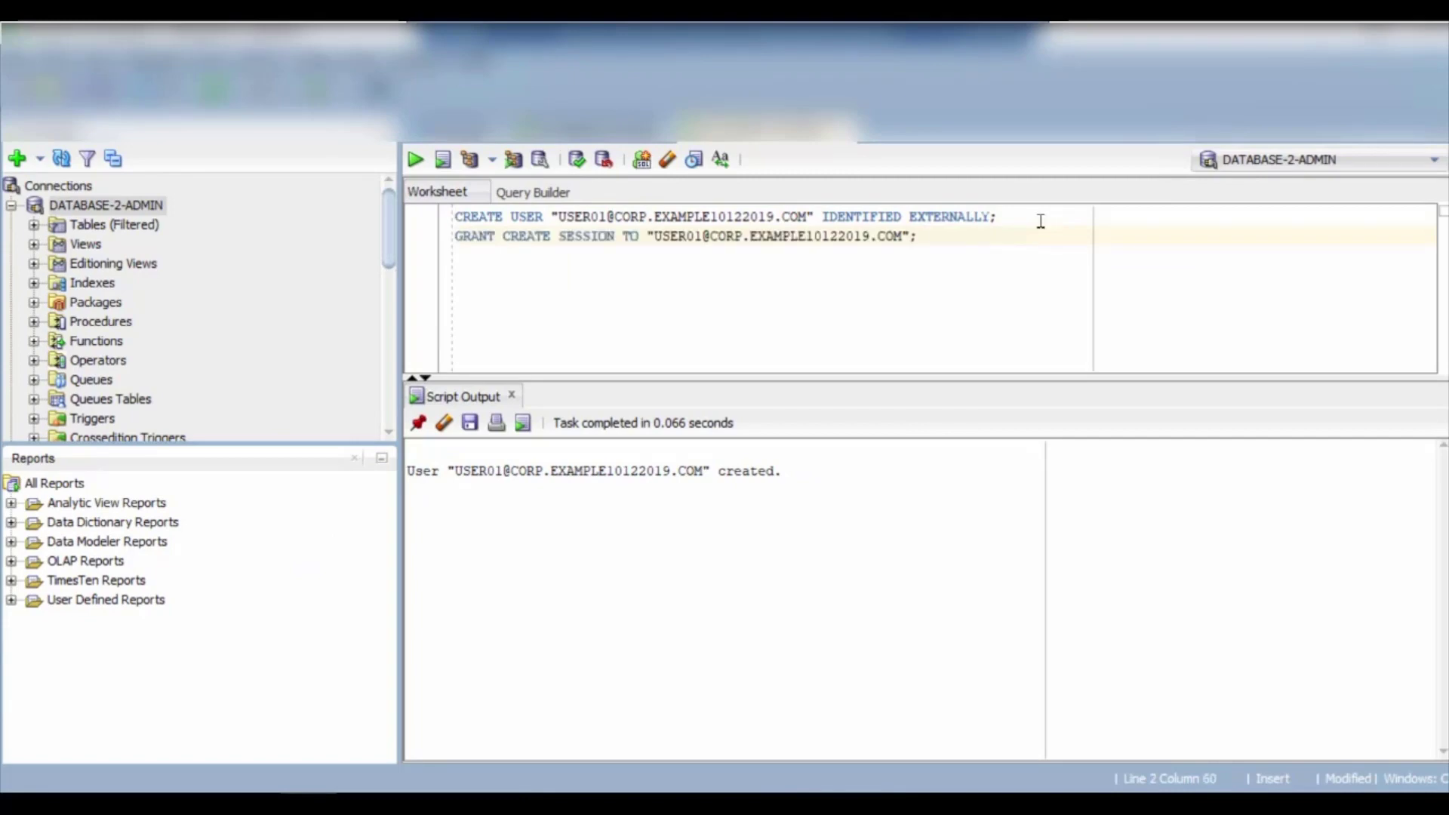
left_click(441, 240, "shift")
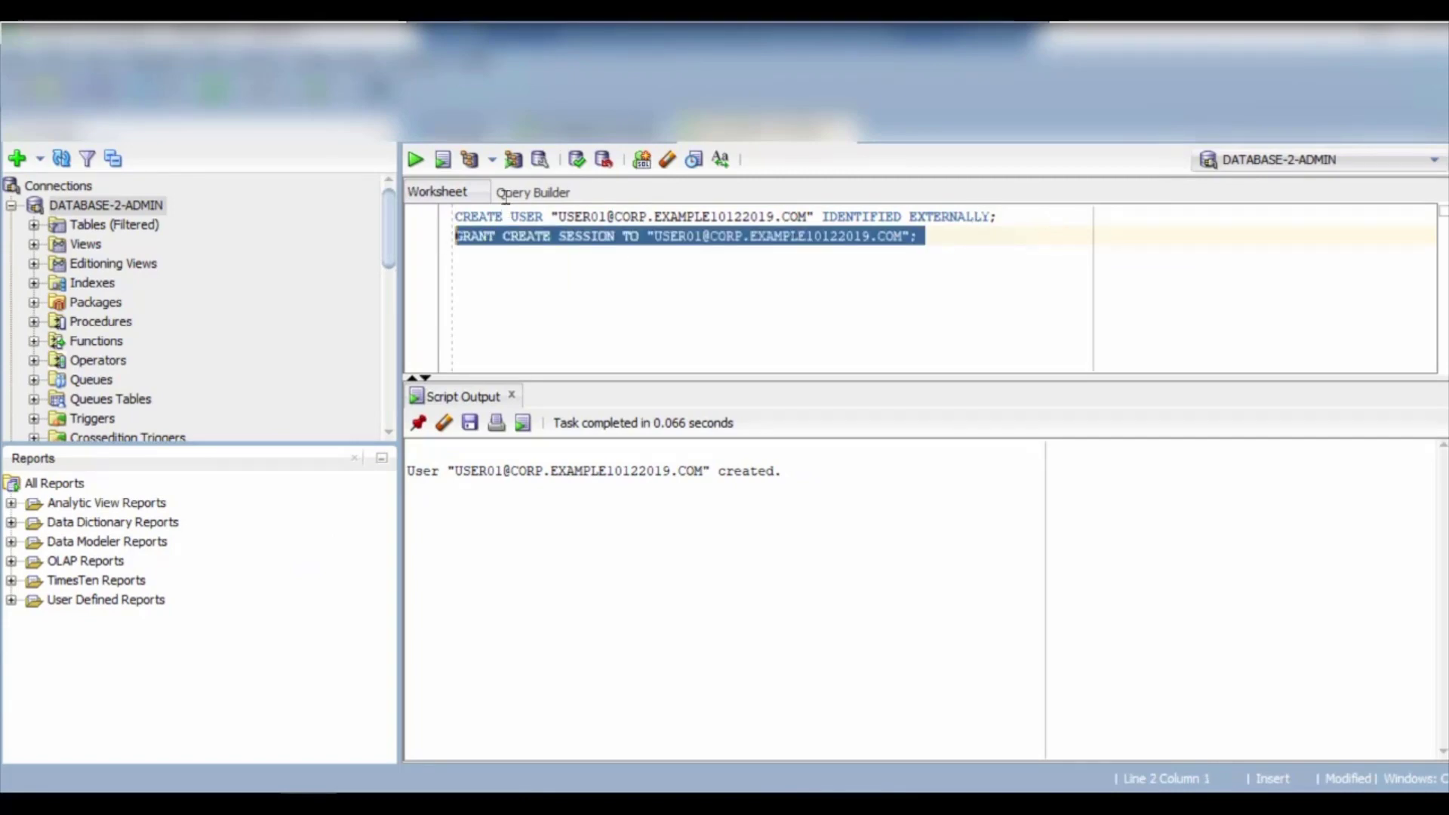
left_click(415, 160)
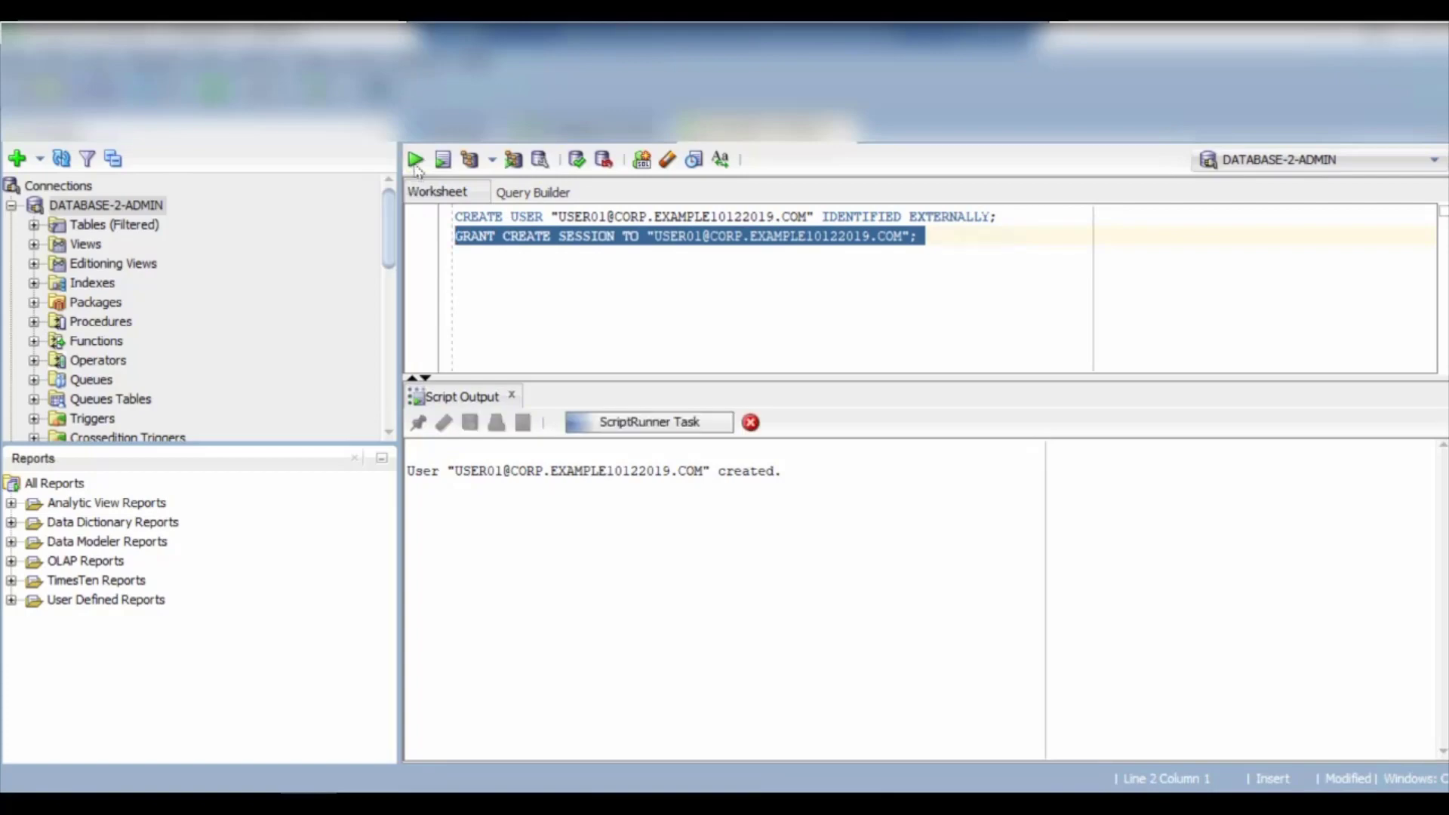
left_click(594, 304)
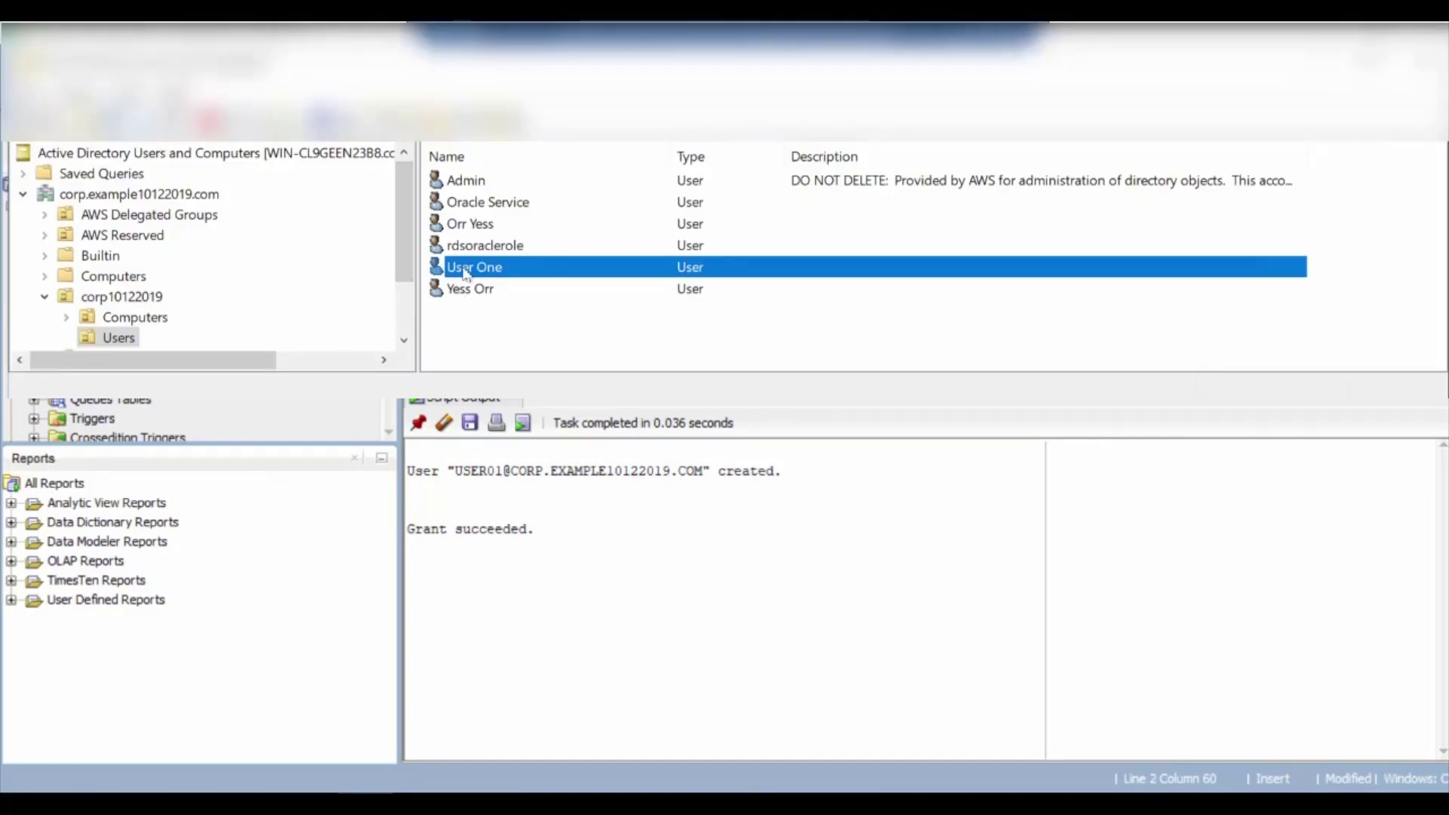
- Check the User One account in the corp10122019 Users folder of Active Directory Users and Computers
left_click(464, 268)
double_click(462, 268)
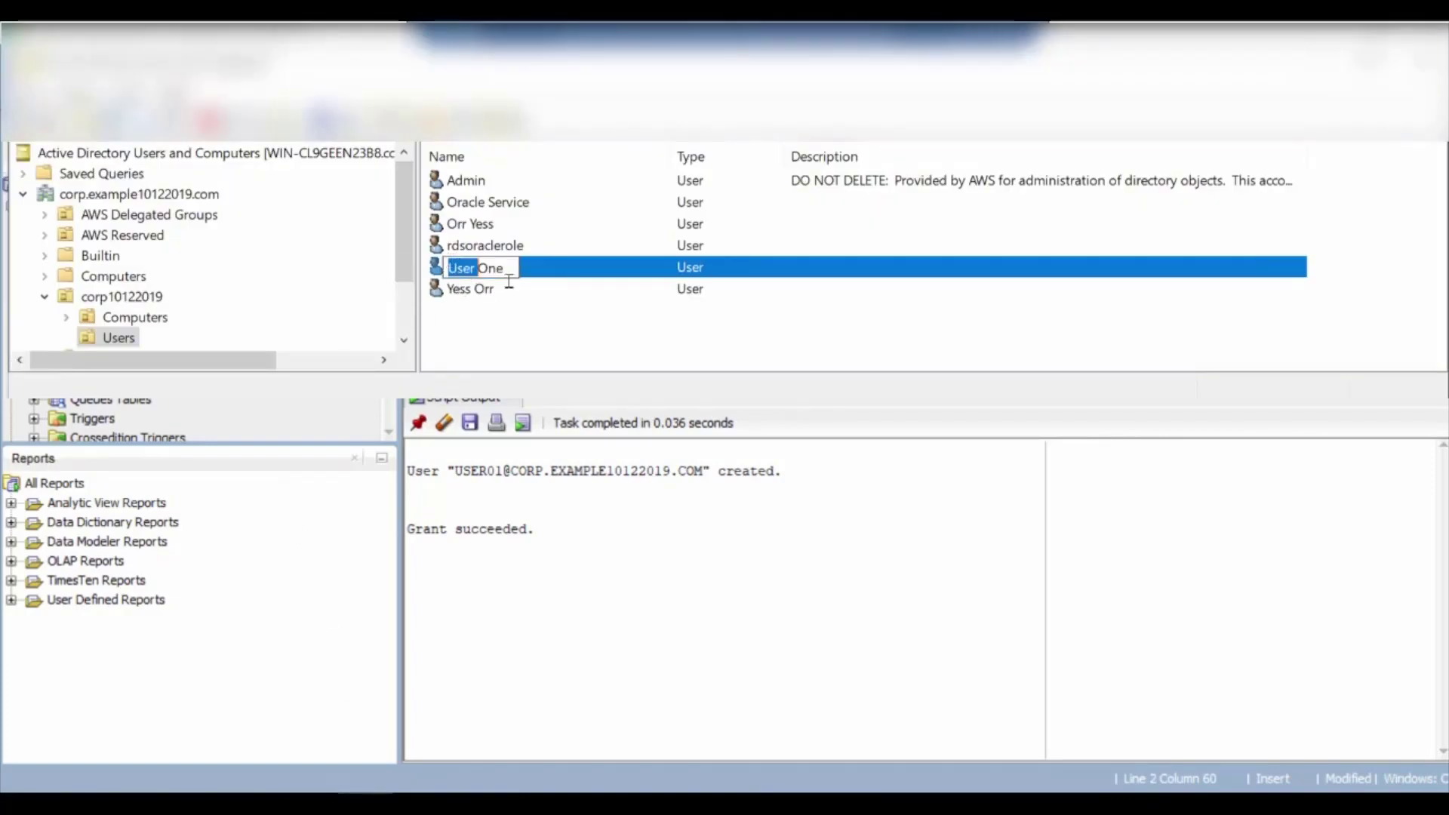
left_click(577, 278)
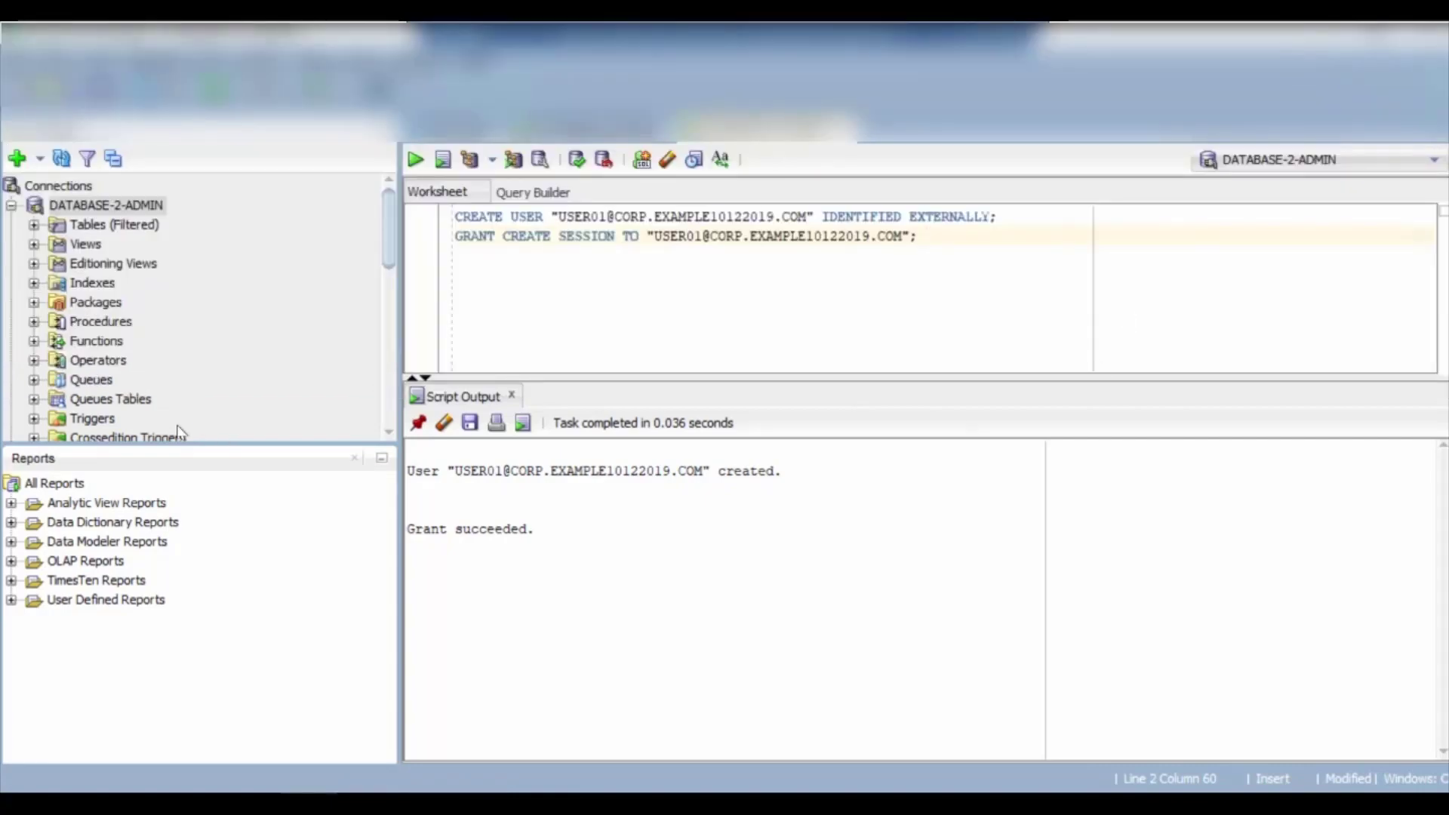
- Collapse the DATABASE-2-ADMIN node in the SQL Developer connections tree
left_click(12, 206)
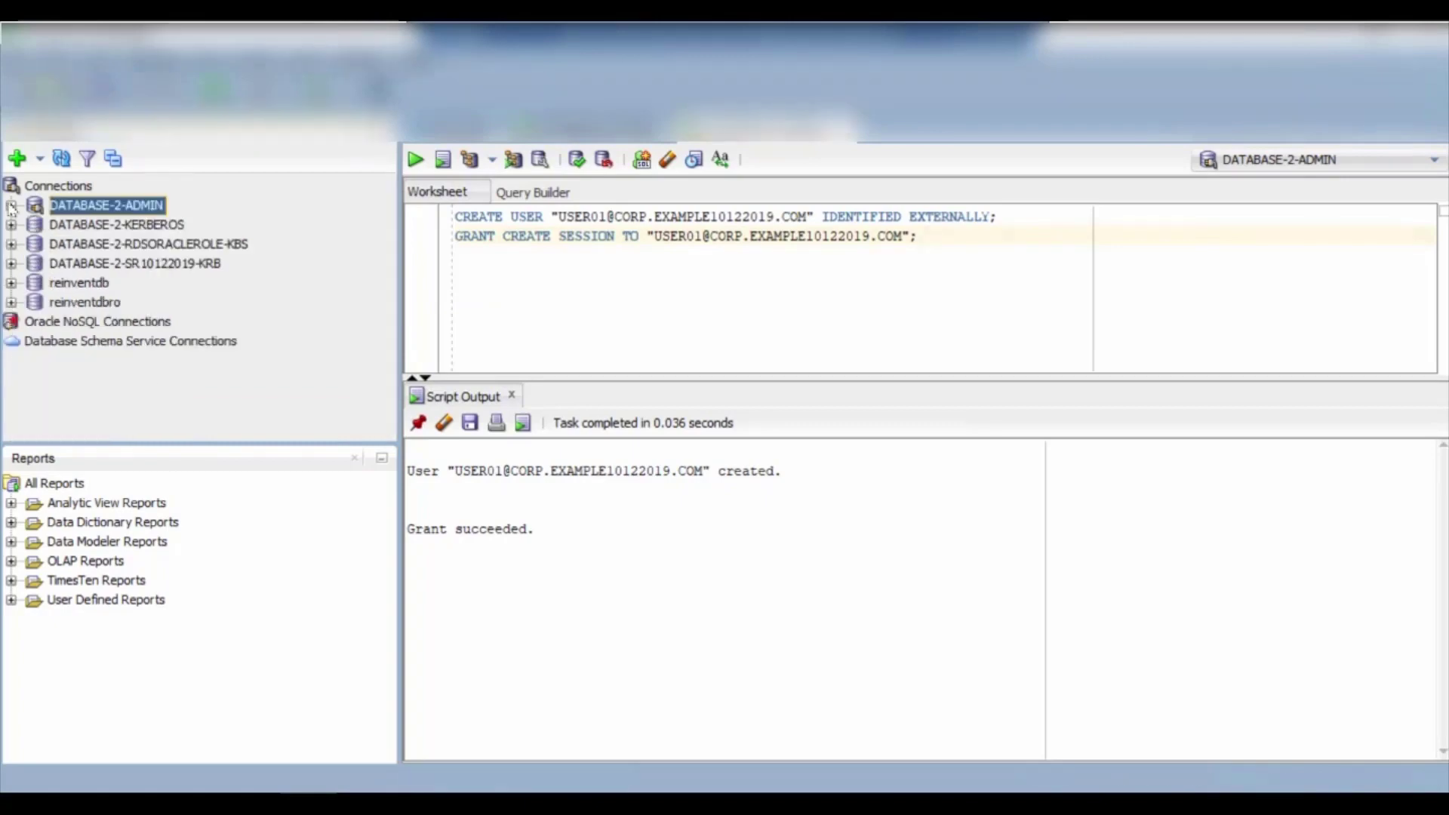
left_click(31, 188)
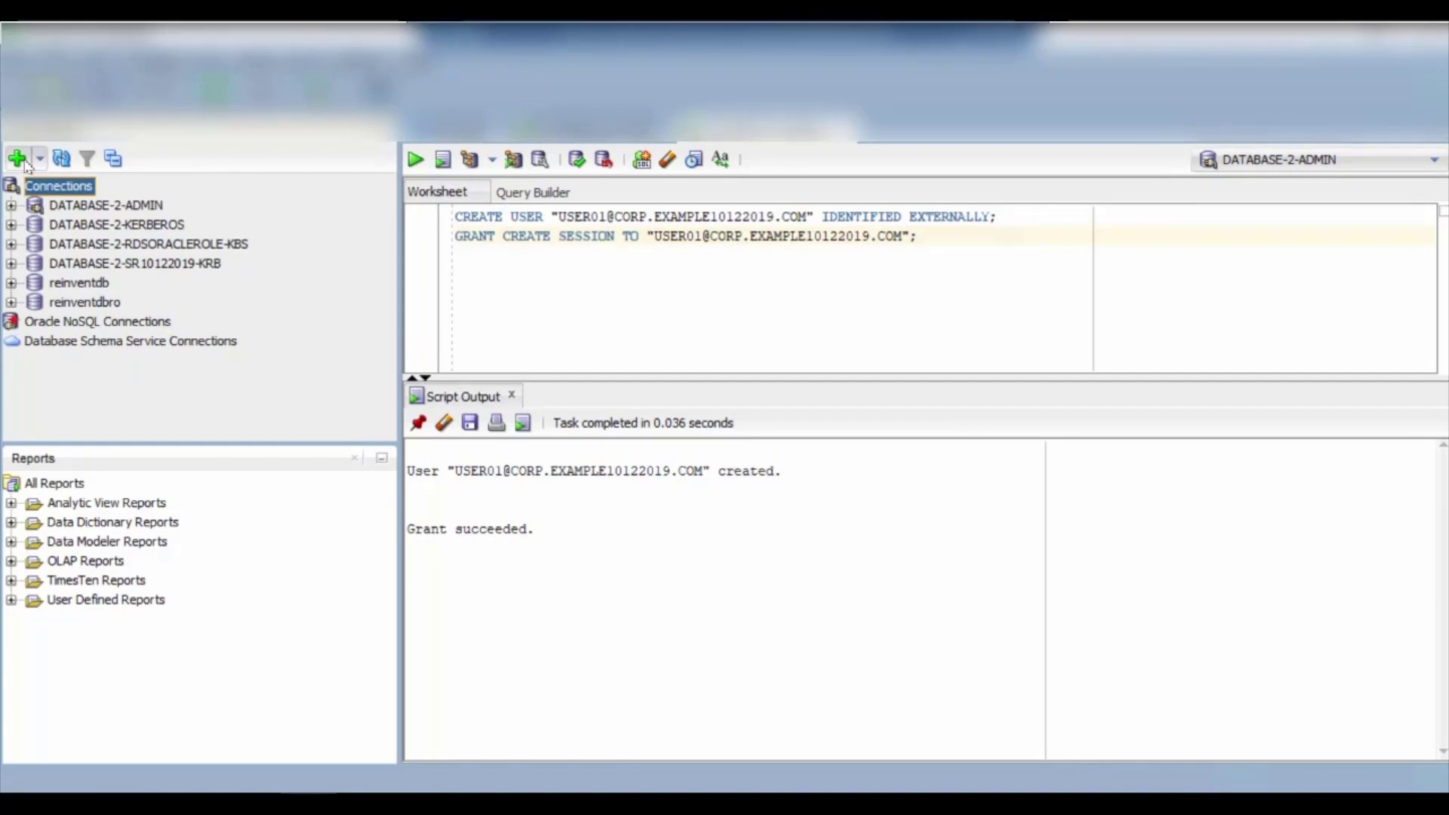
left_click(21, 160)
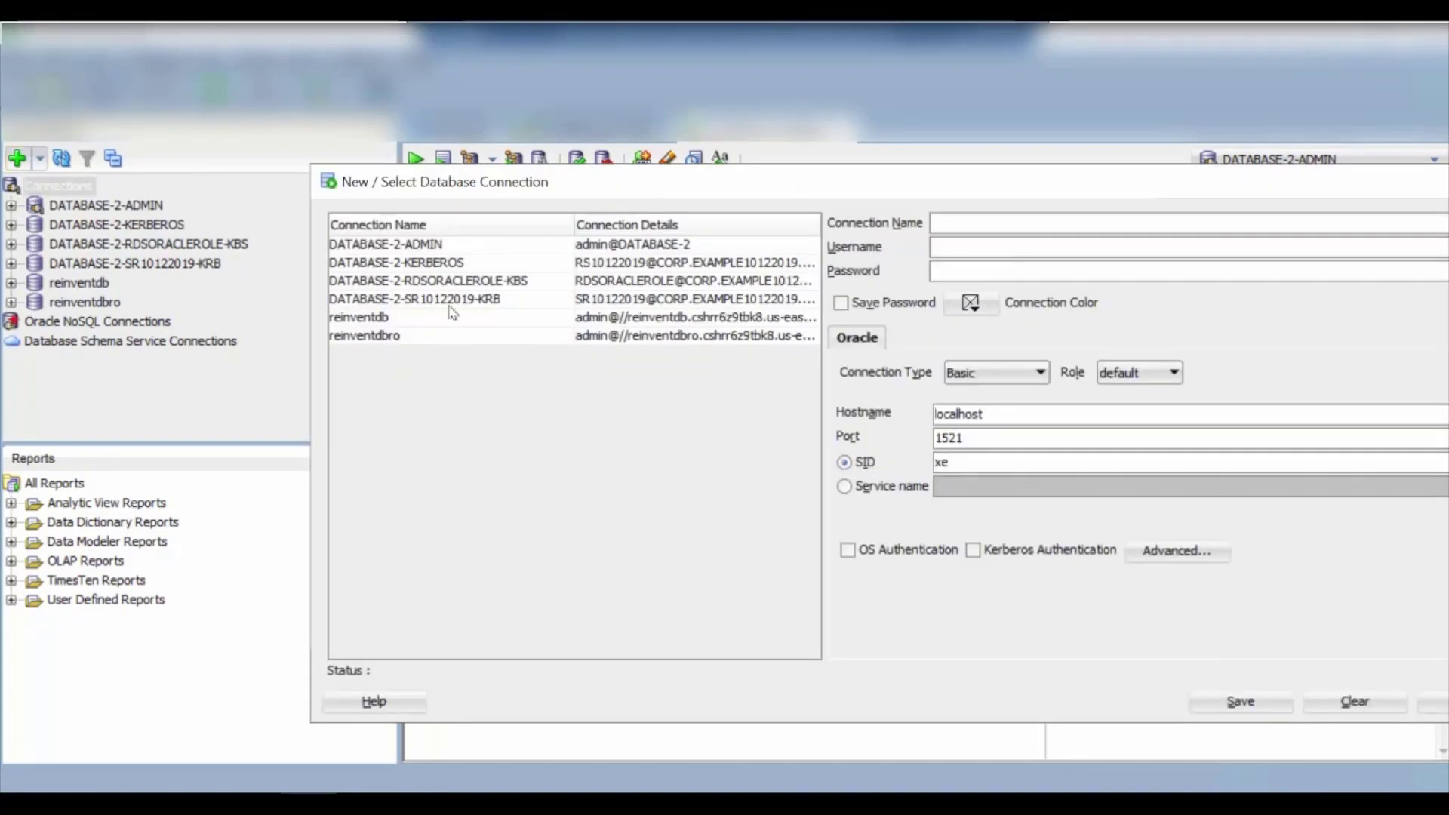
left_click(1084, 231)
type("uSER01")
key("BackSpace")
key("BackSpace")
key("BackSpace")
key("BackSpace")
key("BackSpace")
key("BackSpace")
key("Escape")
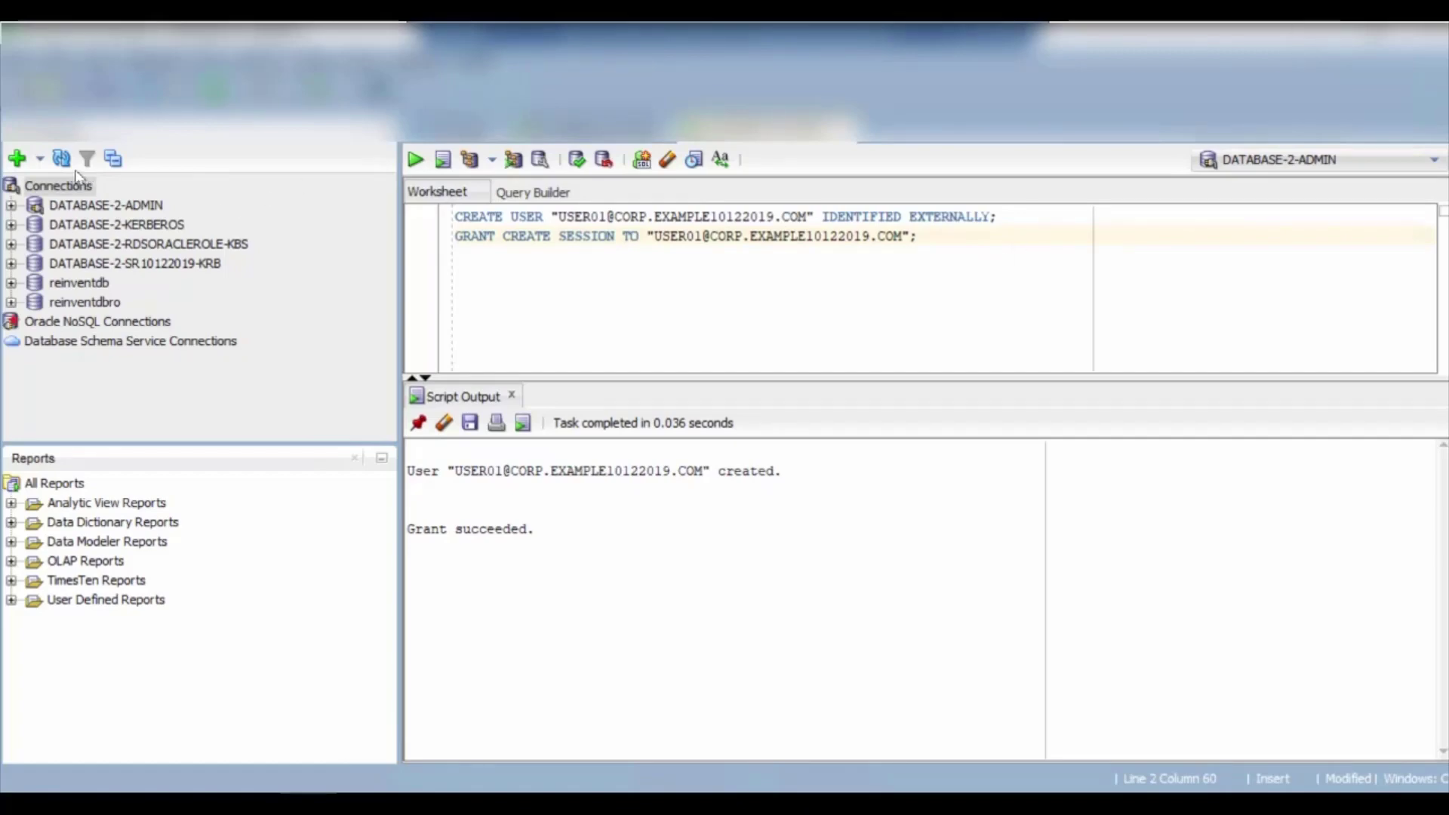
- Start a new database connection, then move and narrow its dialog until all fields and command buttons fit on screen
left_click(15, 160)
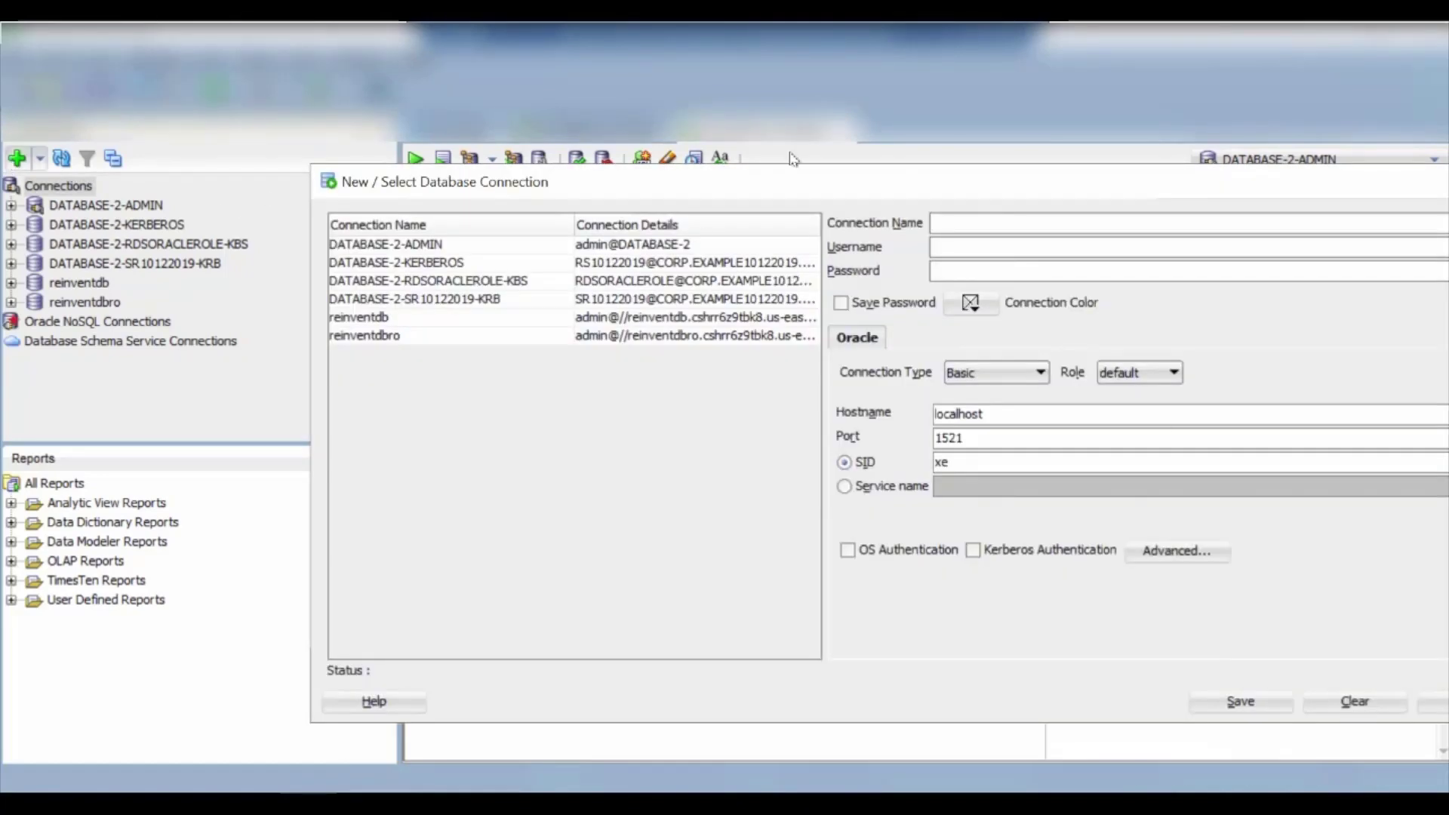
left_click_drag(768, 168, 469, 108)
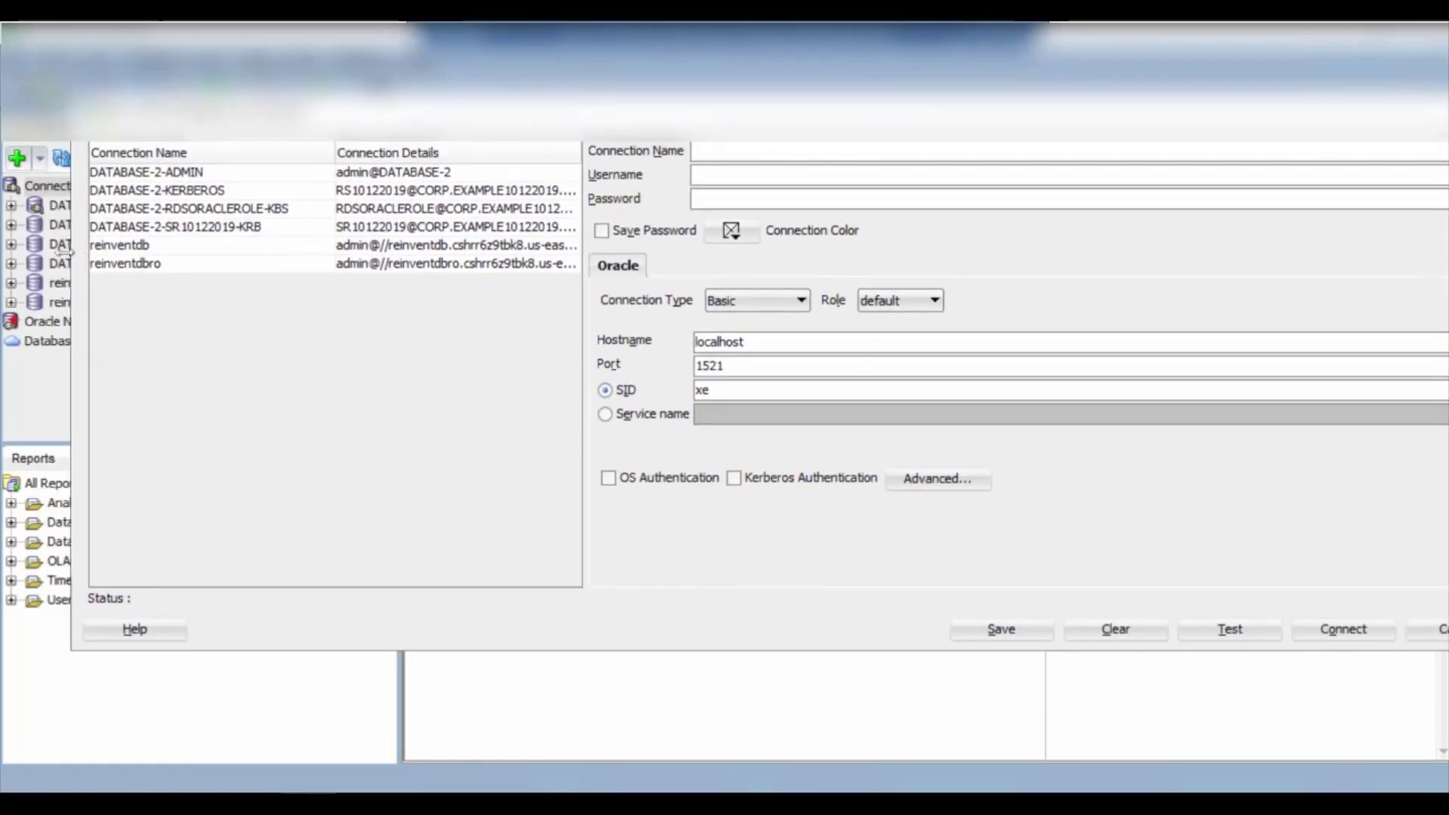
left_click_drag(71, 259, 426, 261)
left_click_drag(664, 112, 364, 114)
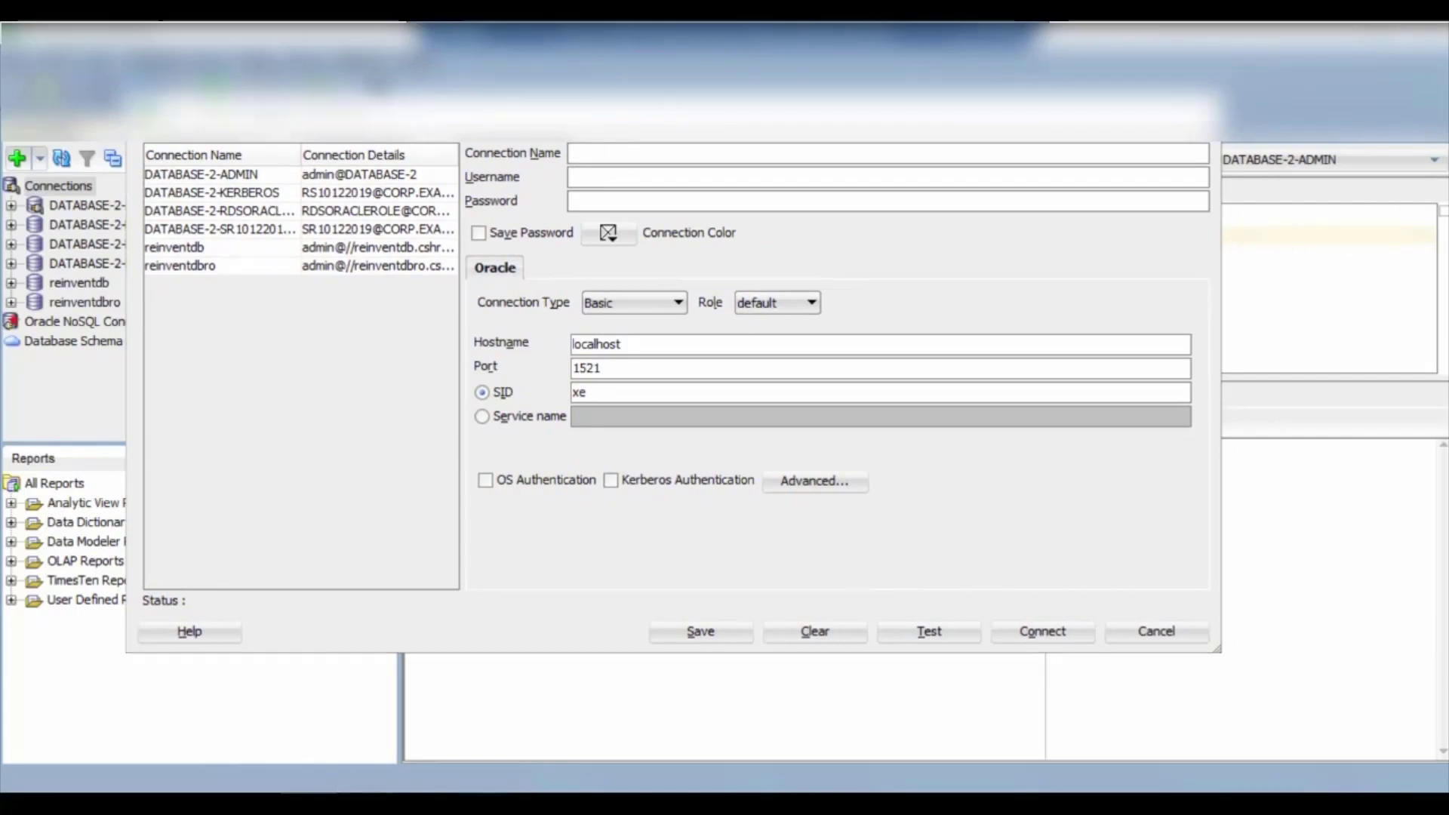
- Look up the connection name in the Notepad++ notes and name the new connection DATABASE-2-KER-USER01
left_click(468, 803)
left_click_drag(216, 130, 407, 130)
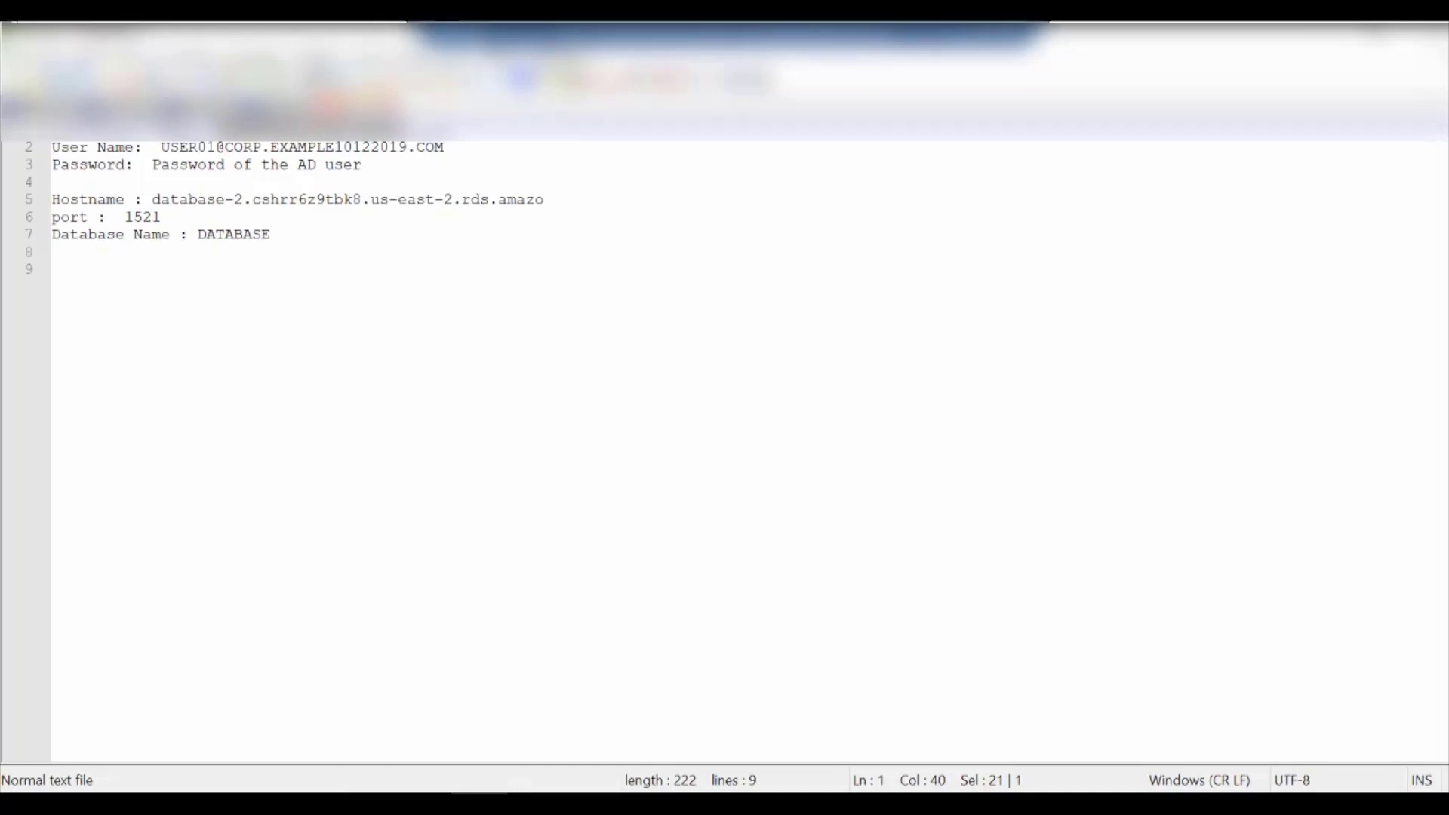
key("super+Tab")
left_click(583, 257)
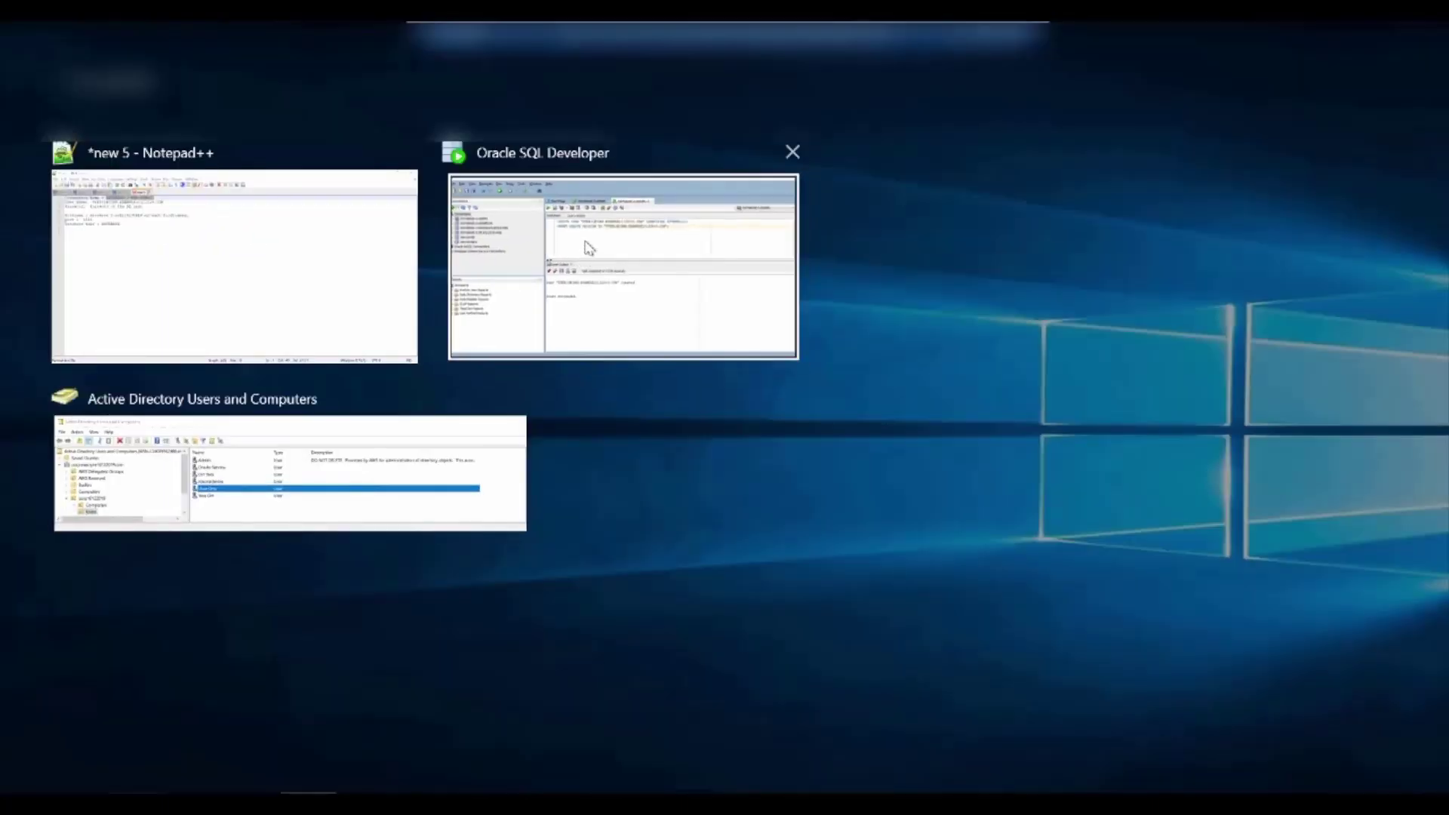
left_click(584, 149)
type("DATABASE-2-KER-USER01")
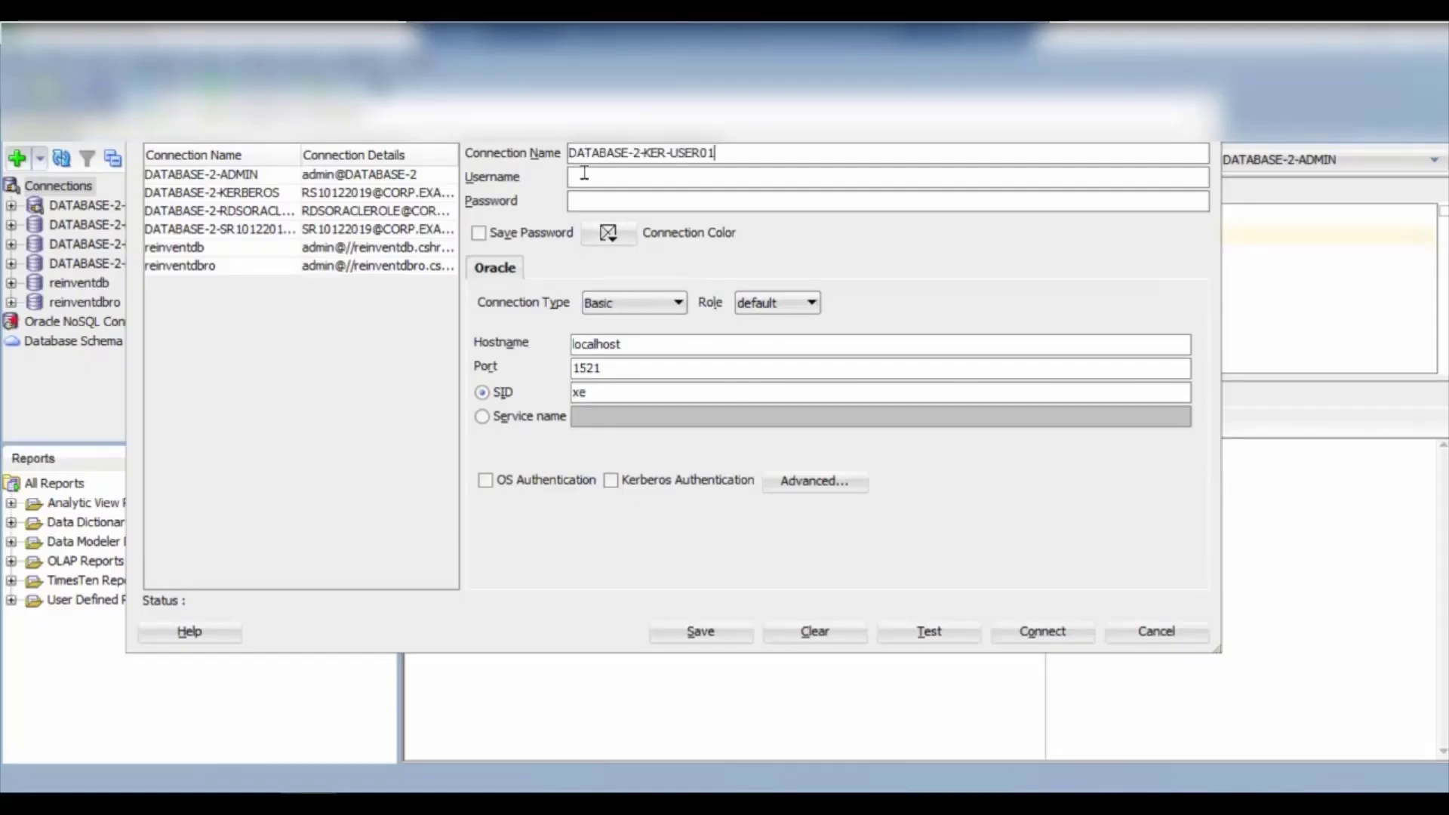
- Copy the USER01 domain user name from the Notepad++ notes into the new connection's username
key("super+Tab")
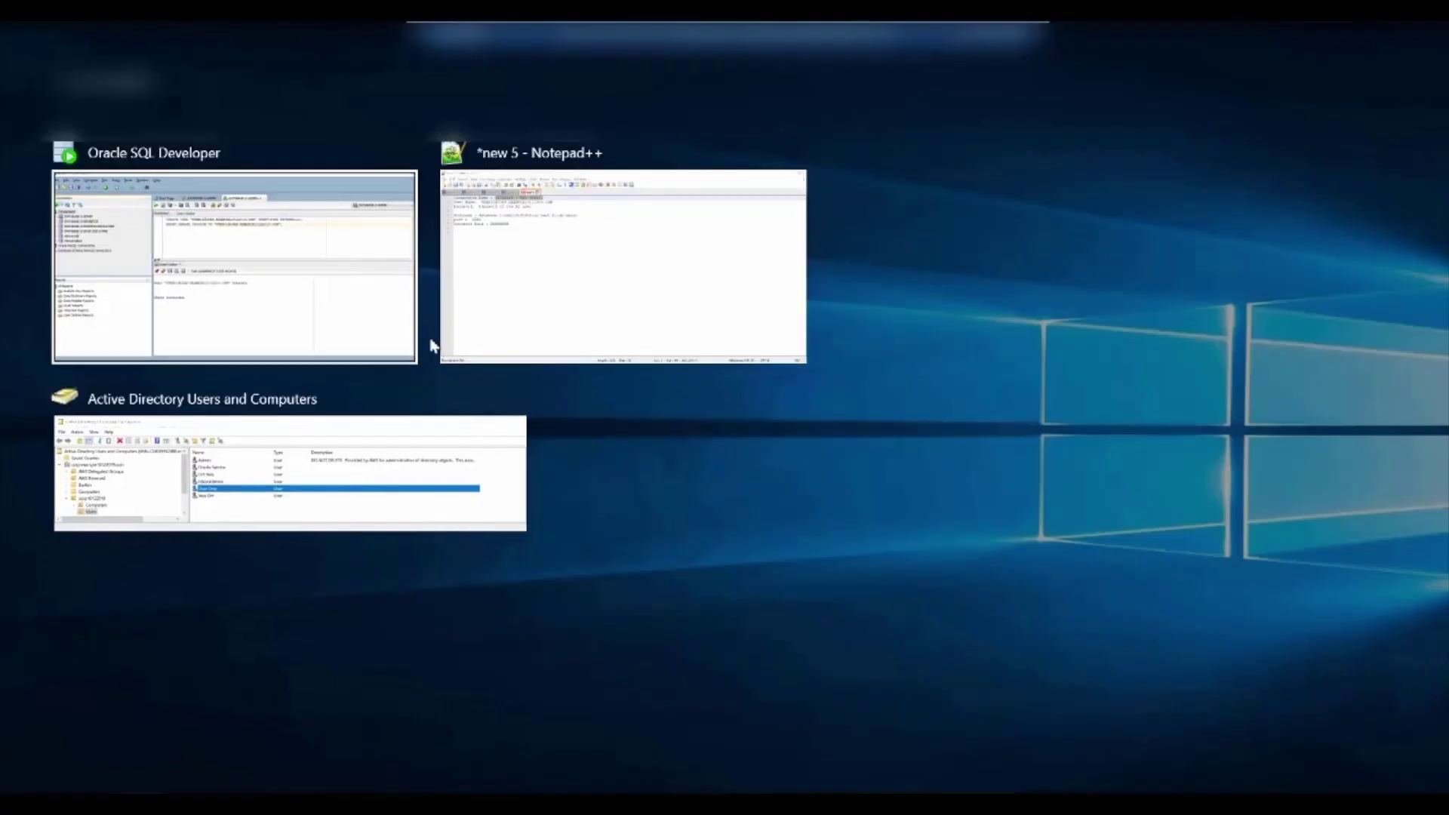
left_click(454, 321)
left_click_drag(159, 147, 447, 150)
key("ctrl+c")
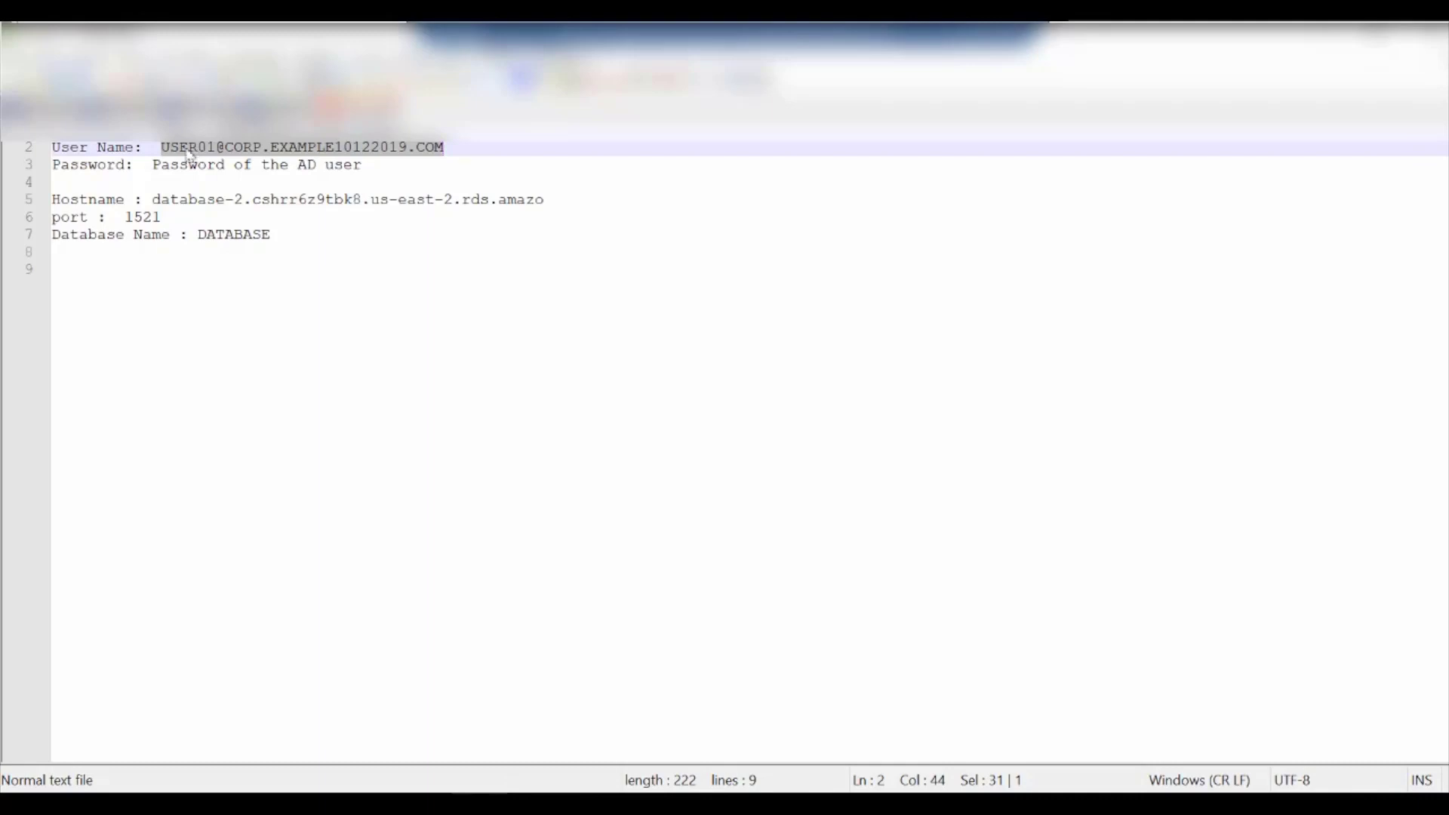
key("super+Tab")
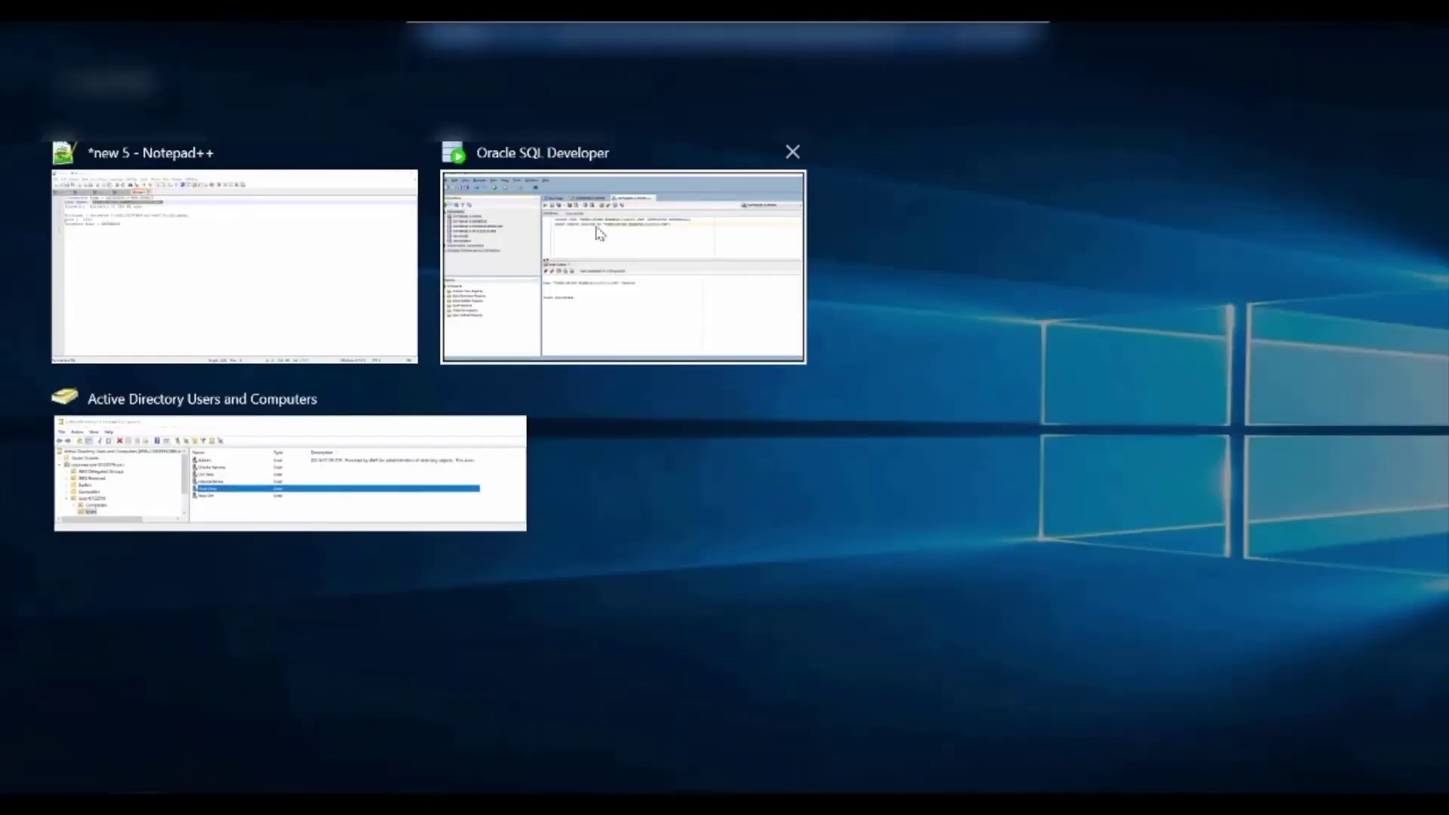
left_click(607, 187)
key("ctrl+v")
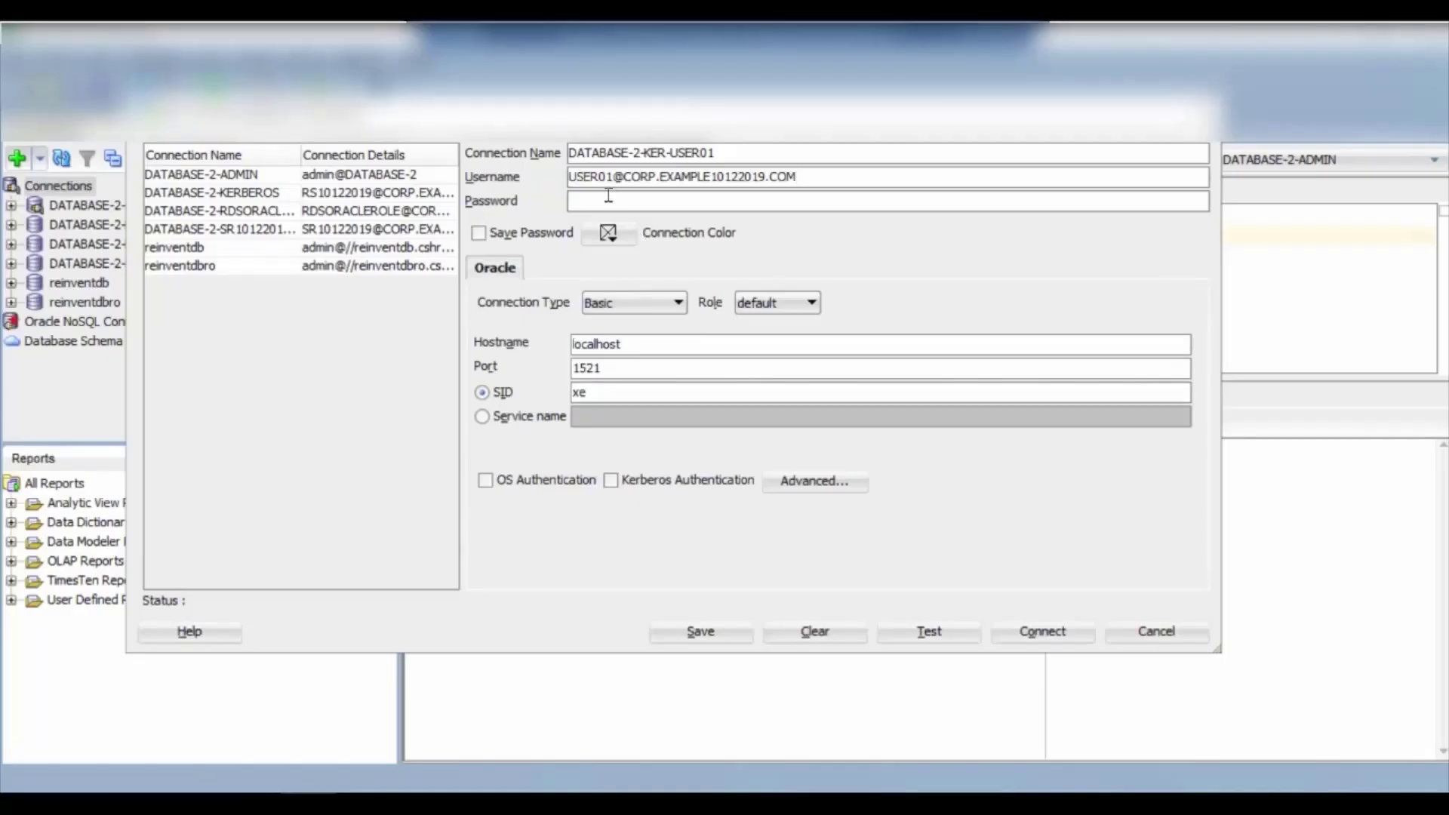
- Enter the Active Directory user's password for the new connection
left_click(608, 200)
type("•••••••")
key("Tab")
left_click(478, 234)
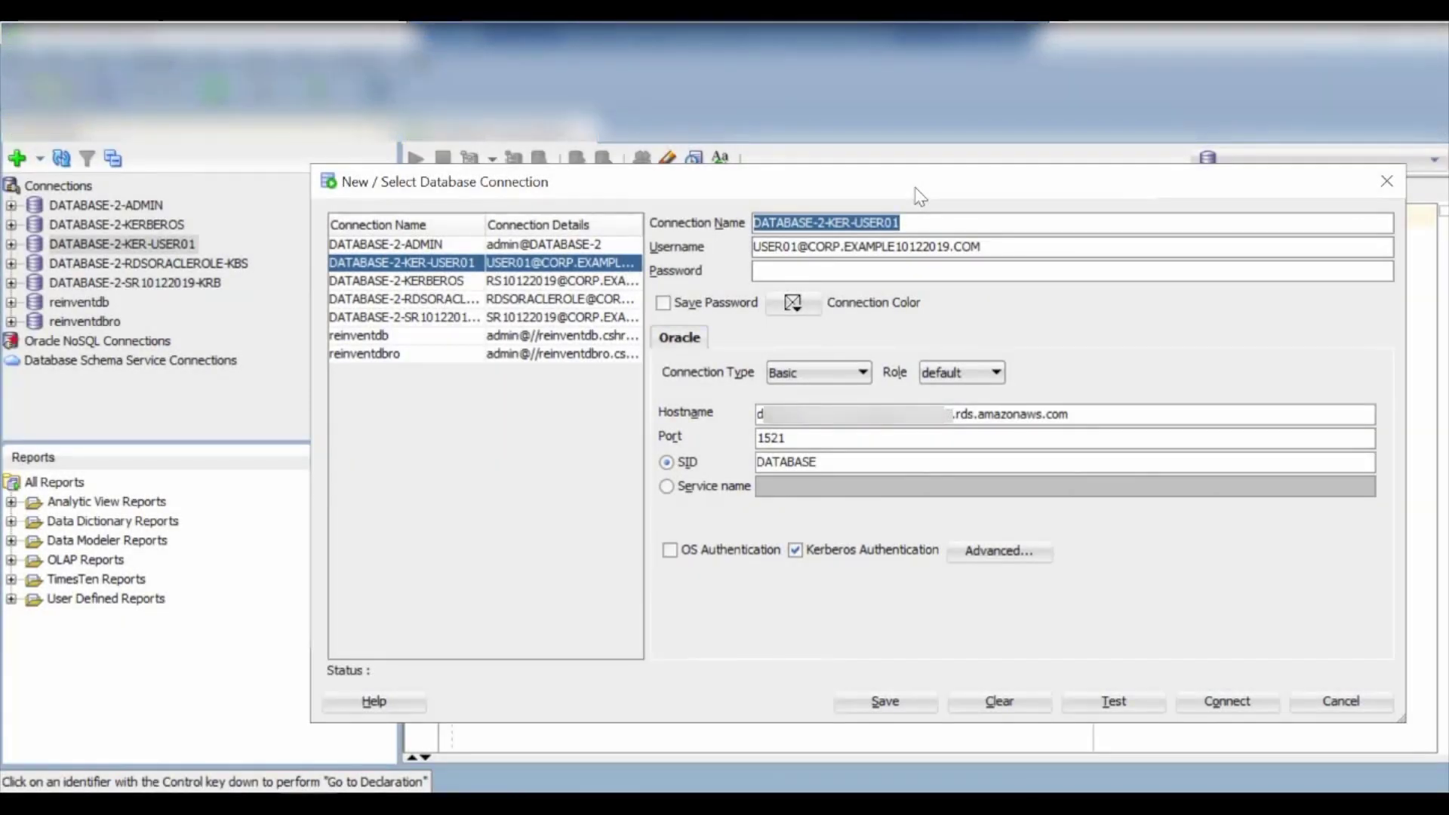
- Review the username of the DATABASE-2-KER-USER01 connection and fill in its empty password field with the account password
left_click(1000, 247)
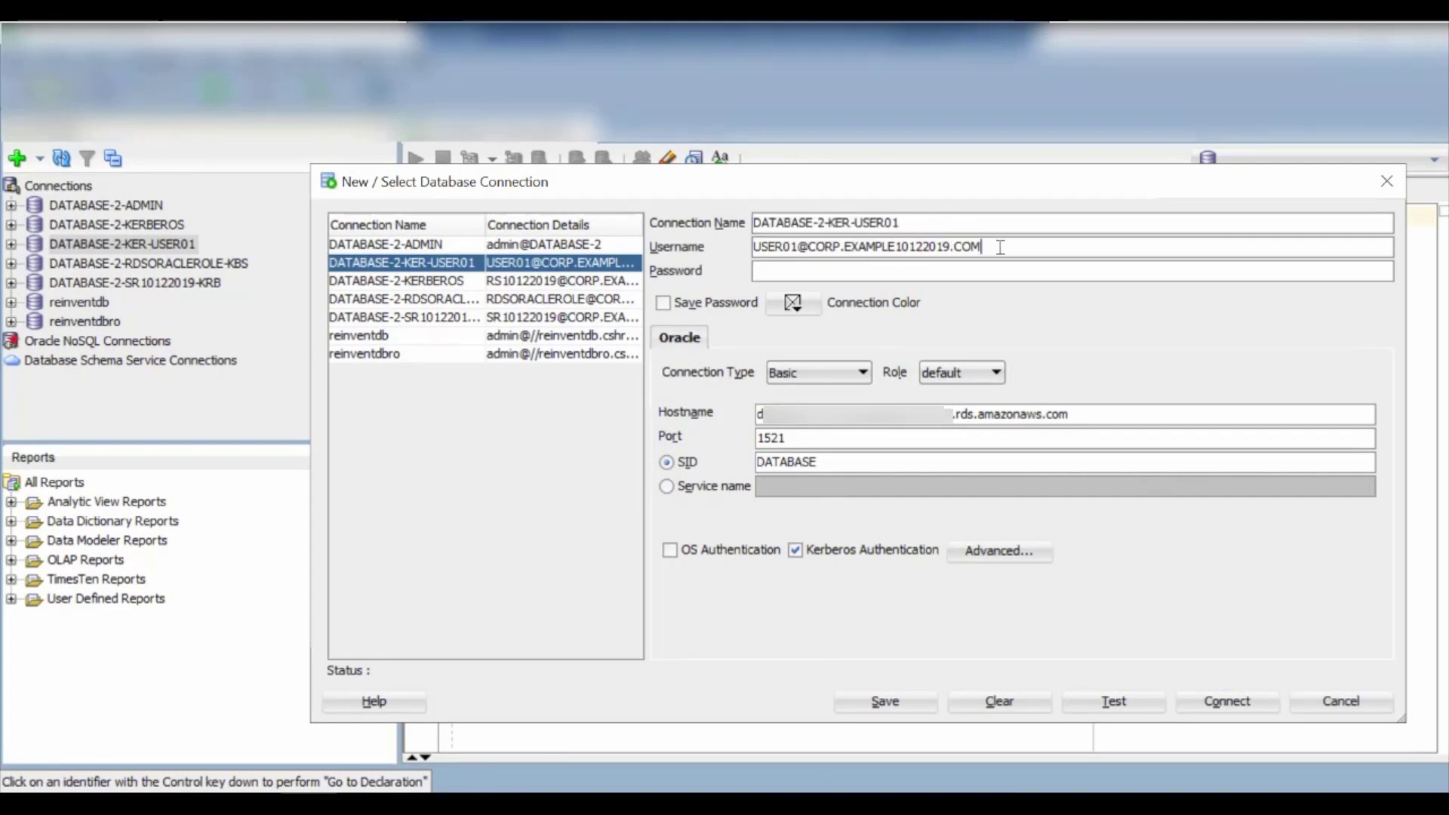
left_click_drag(932, 248, 737, 247)
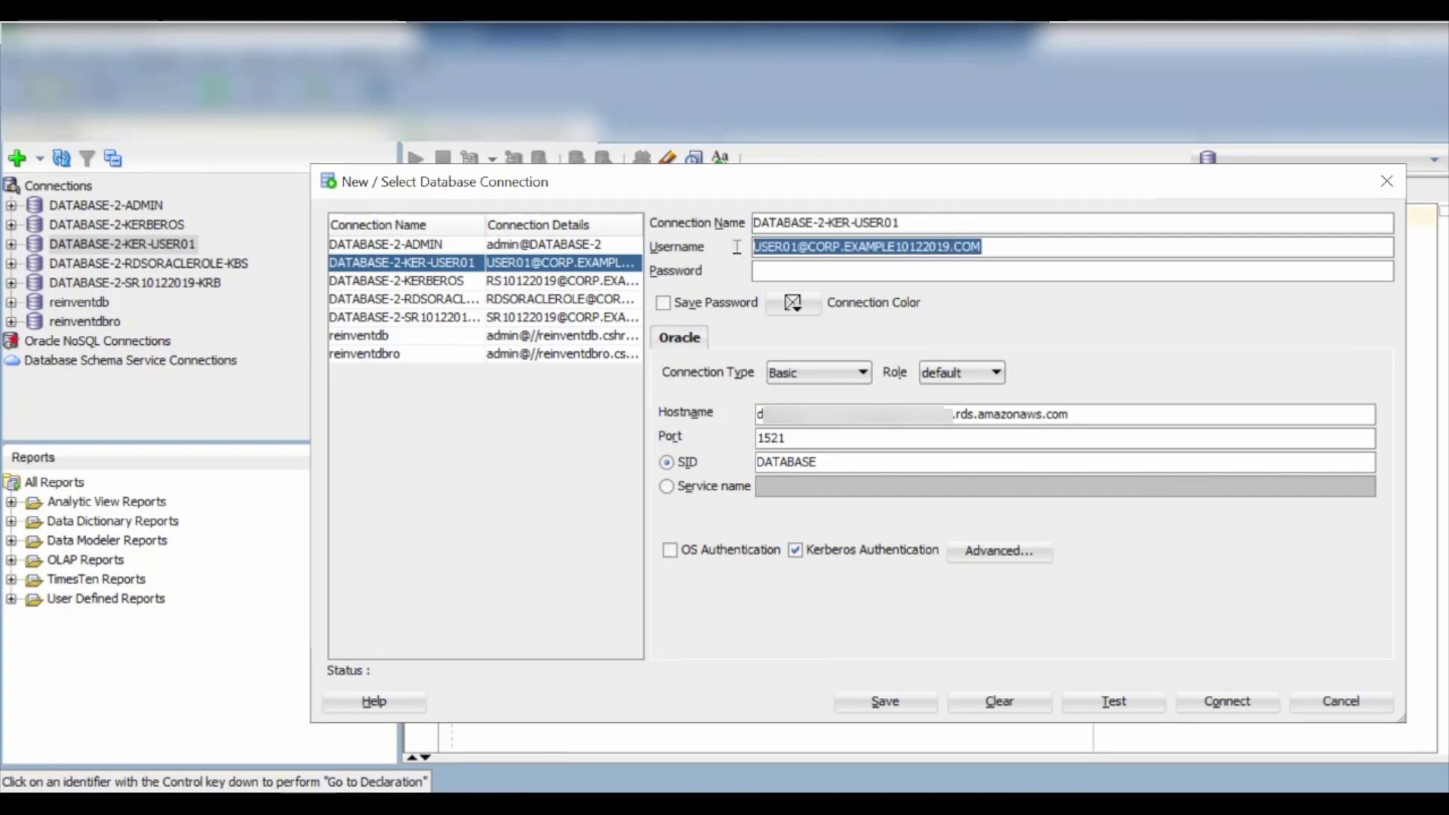
left_click(771, 270)
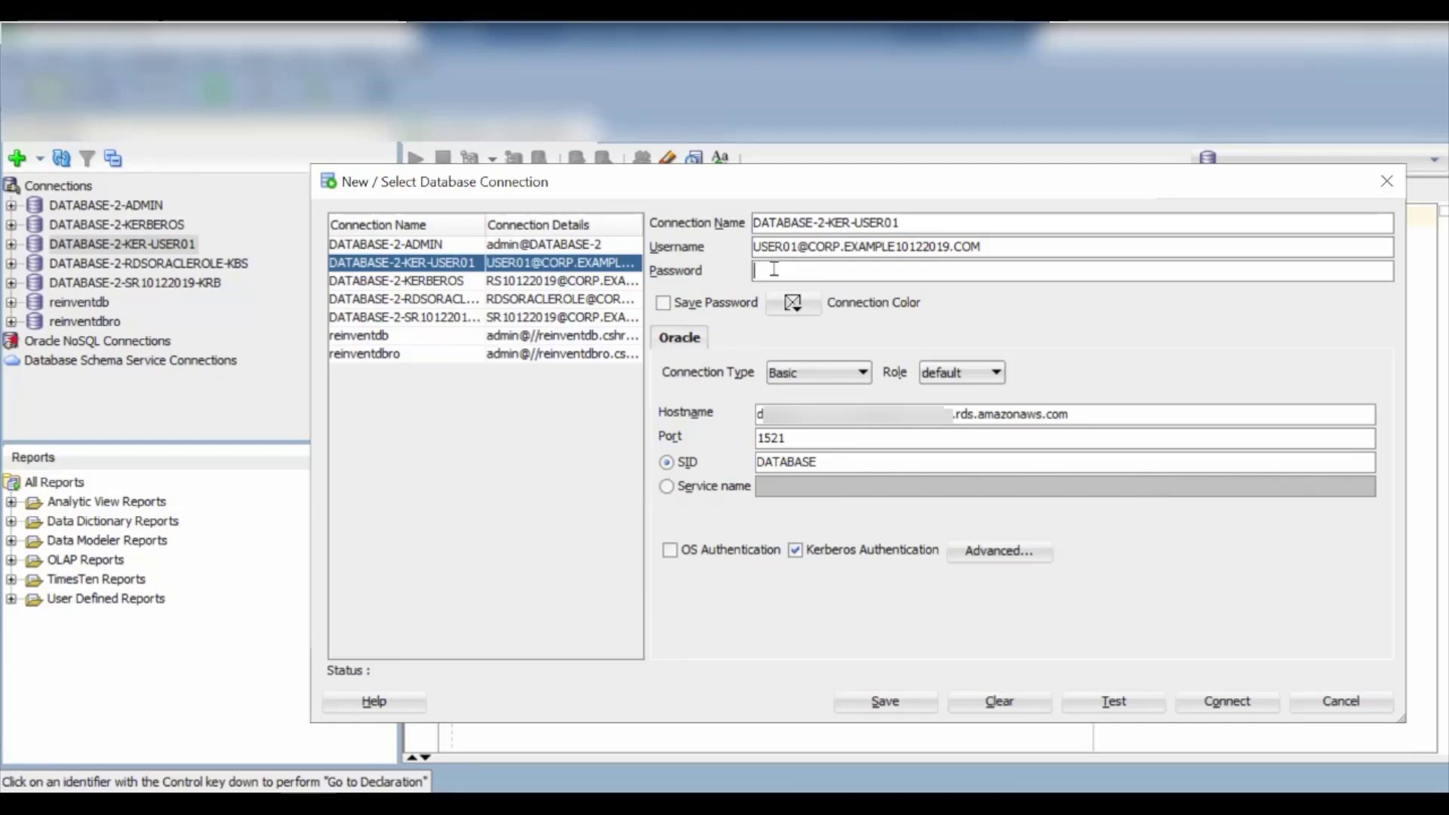
type("****")
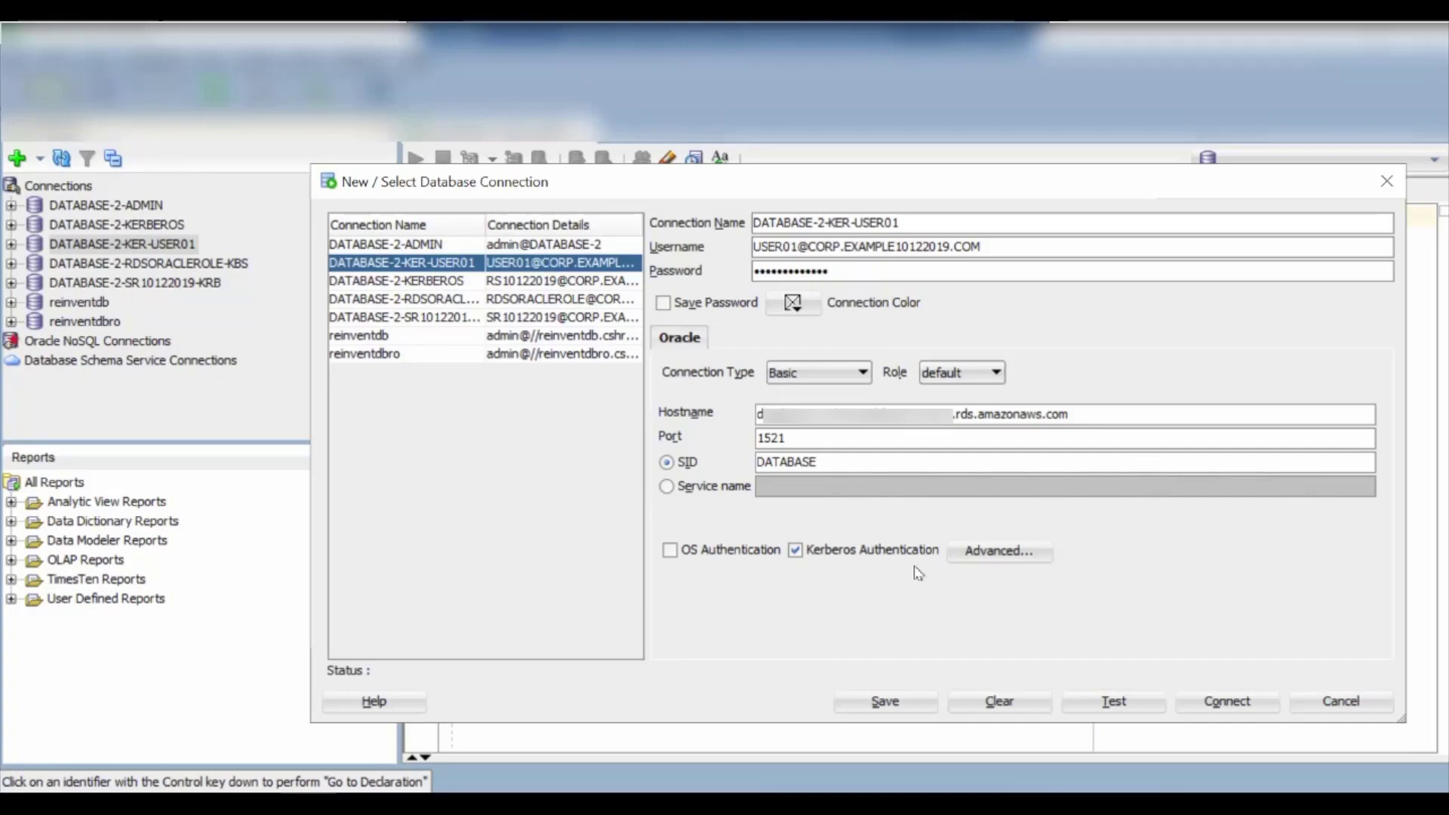
- Test the DATABASE-2-KER-USER01 Kerberos connection, save it, and close the connection dialog
left_click(1084, 703)
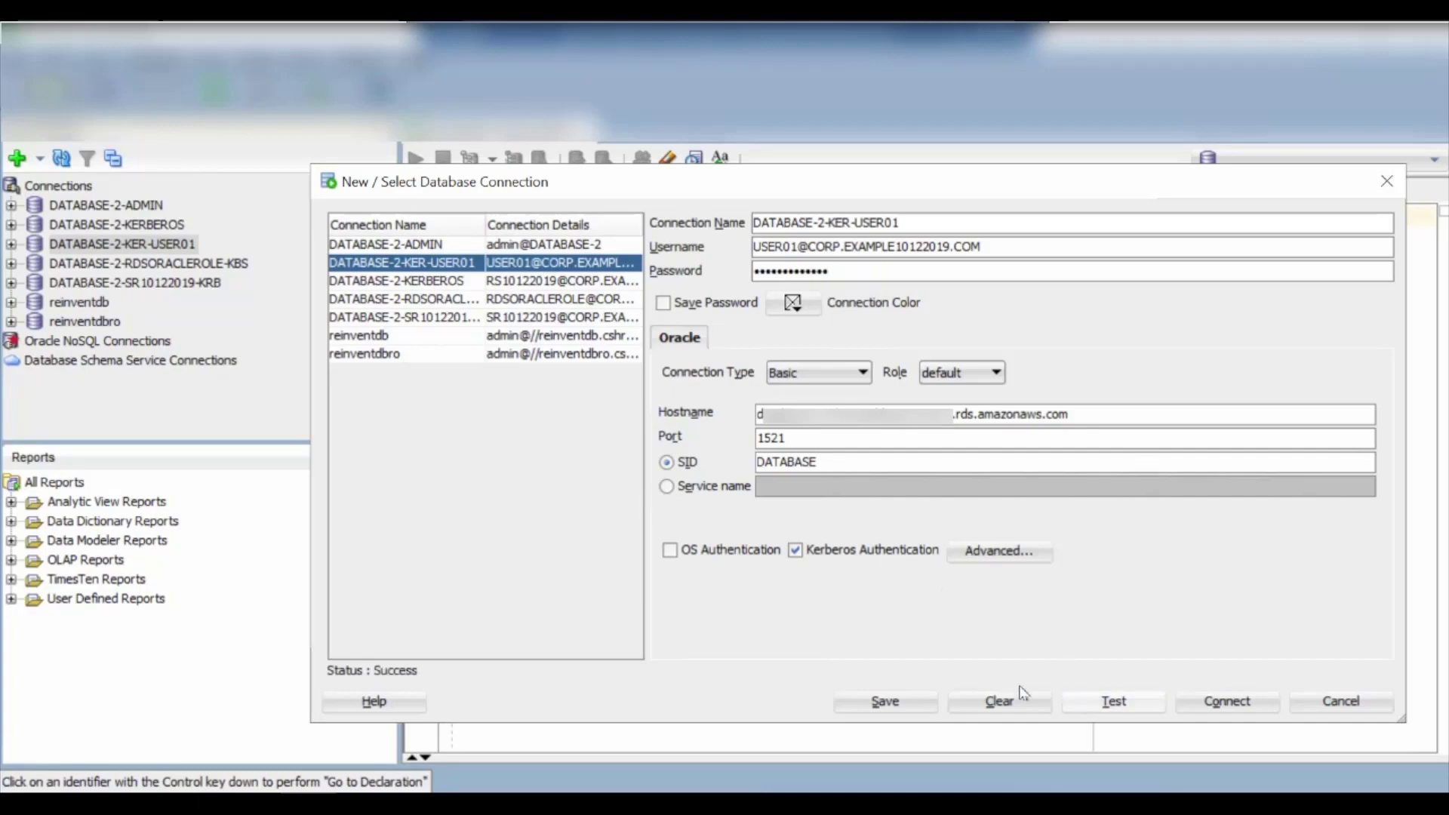
left_click(875, 703)
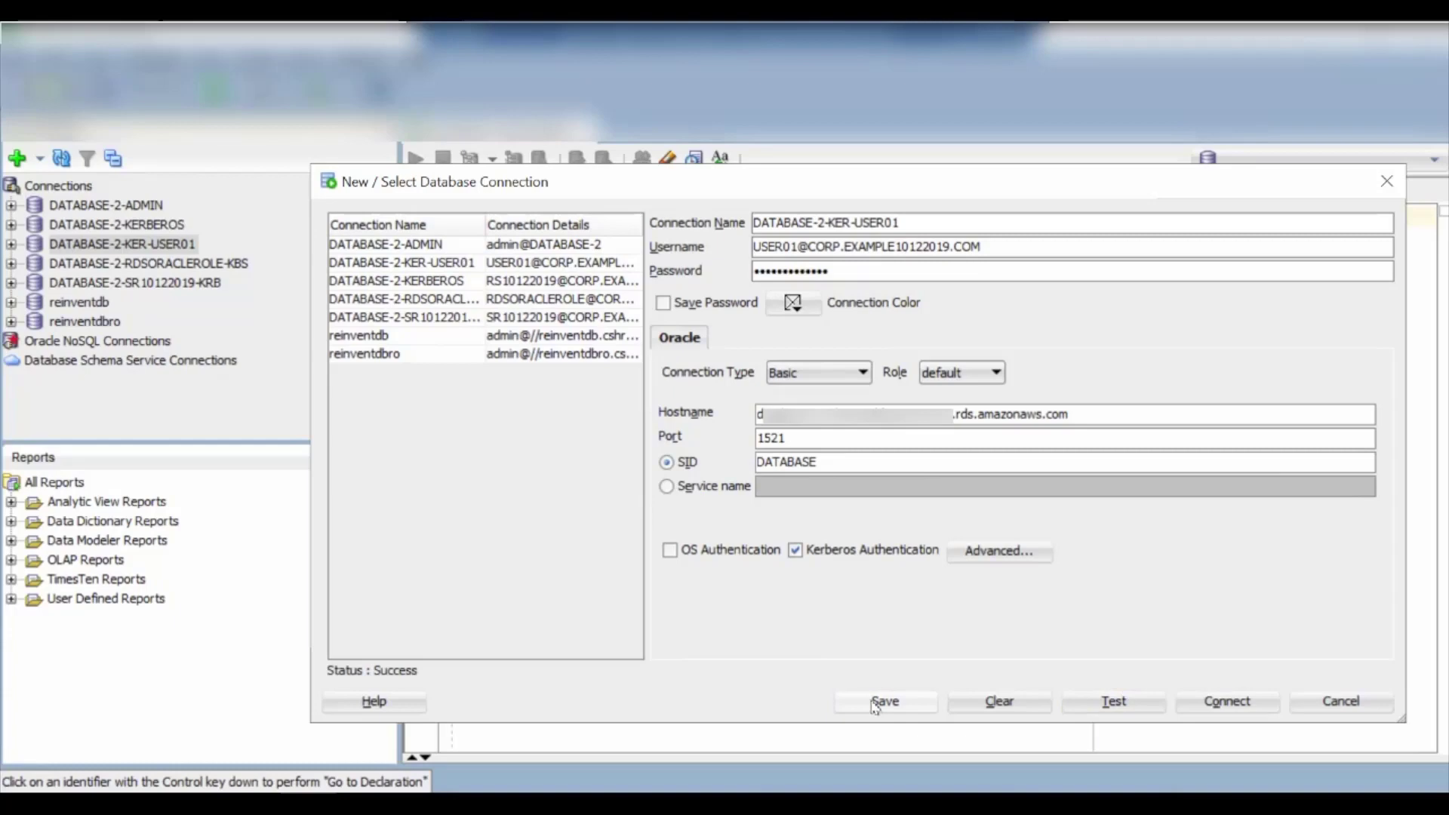
left_click(1332, 702)
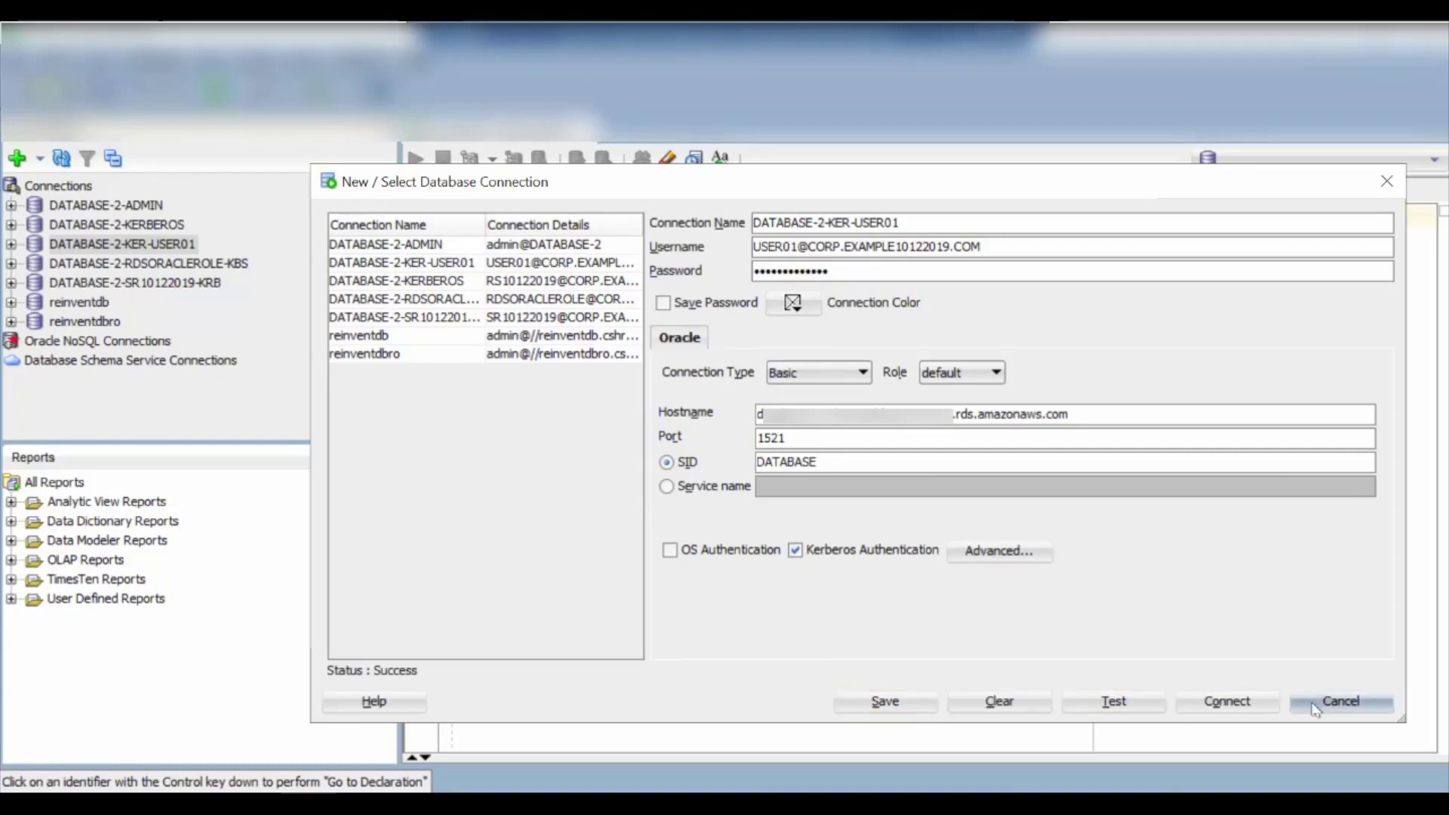
- Open the saved DATABASE-2-KER-USER01 connection to connect to the database with a SQL worksheet
left_click(106, 266)
left_click(101, 249)
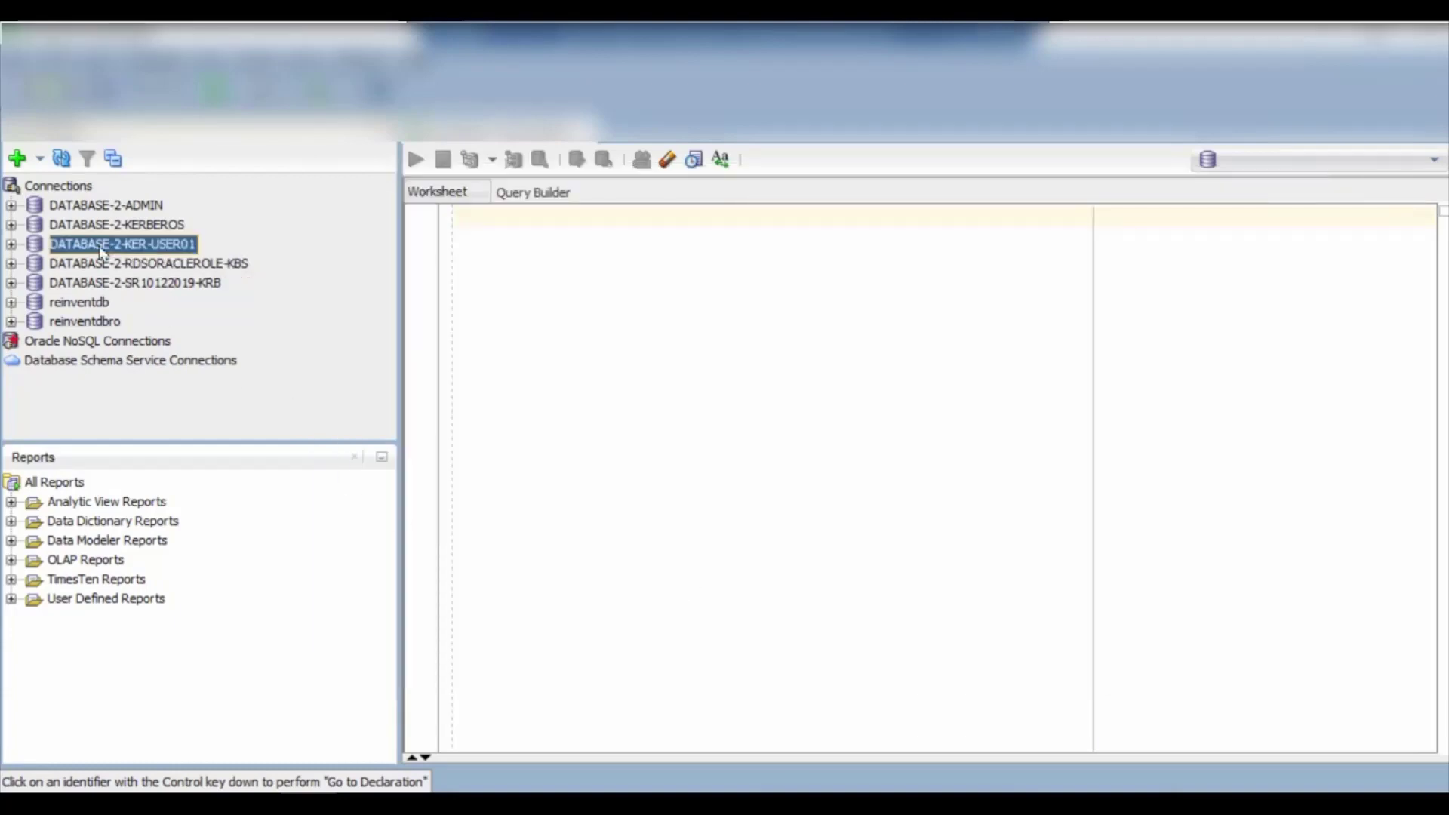
double_click(102, 249)
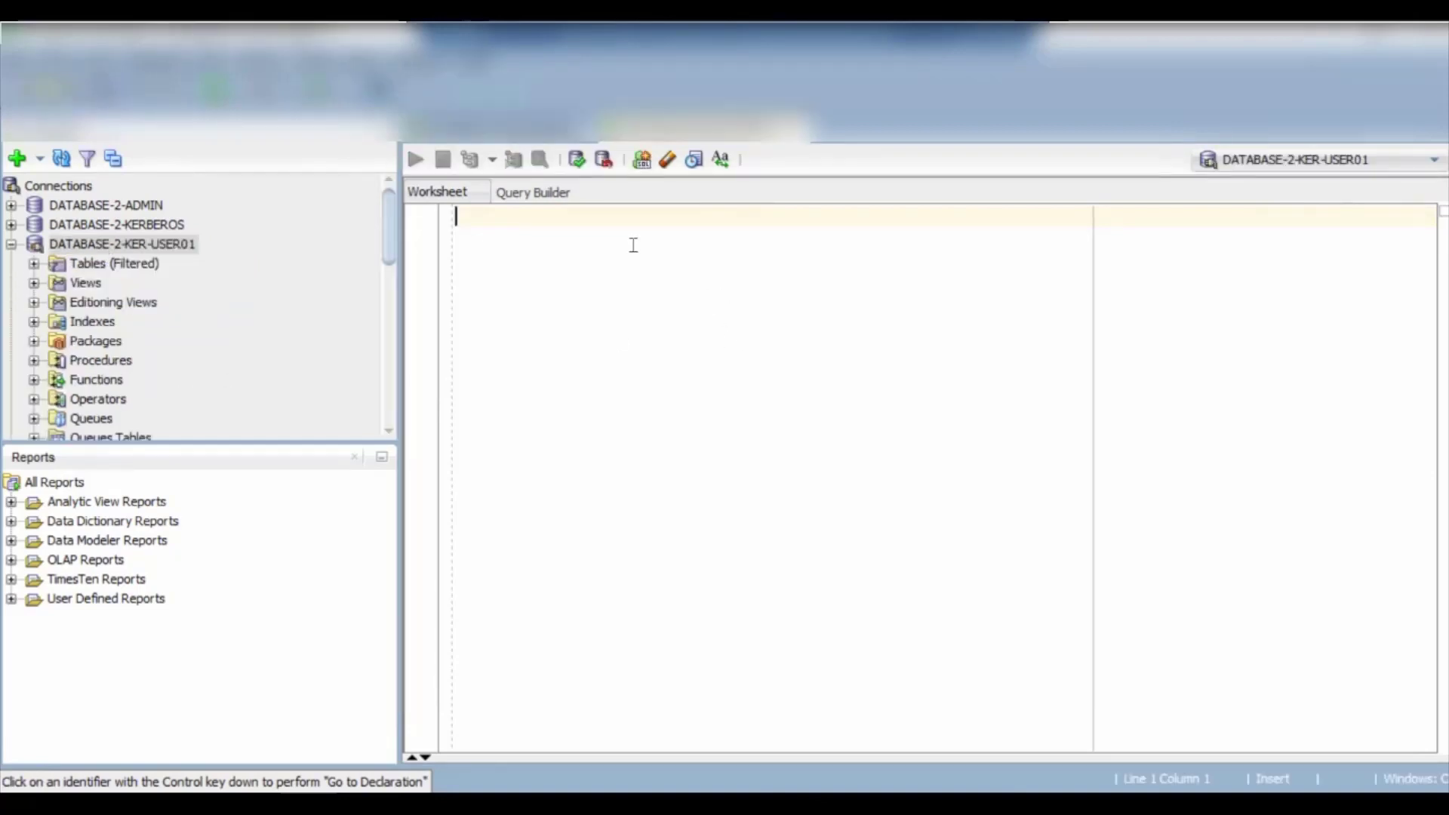
- Run the query "select USERNAME,CREATED from all_users order by CREATED desc;" in the DATABASE-2-KER-USER01 worksheet
type("select USERNAME,CREATED from all_users order by CREATED desc;")
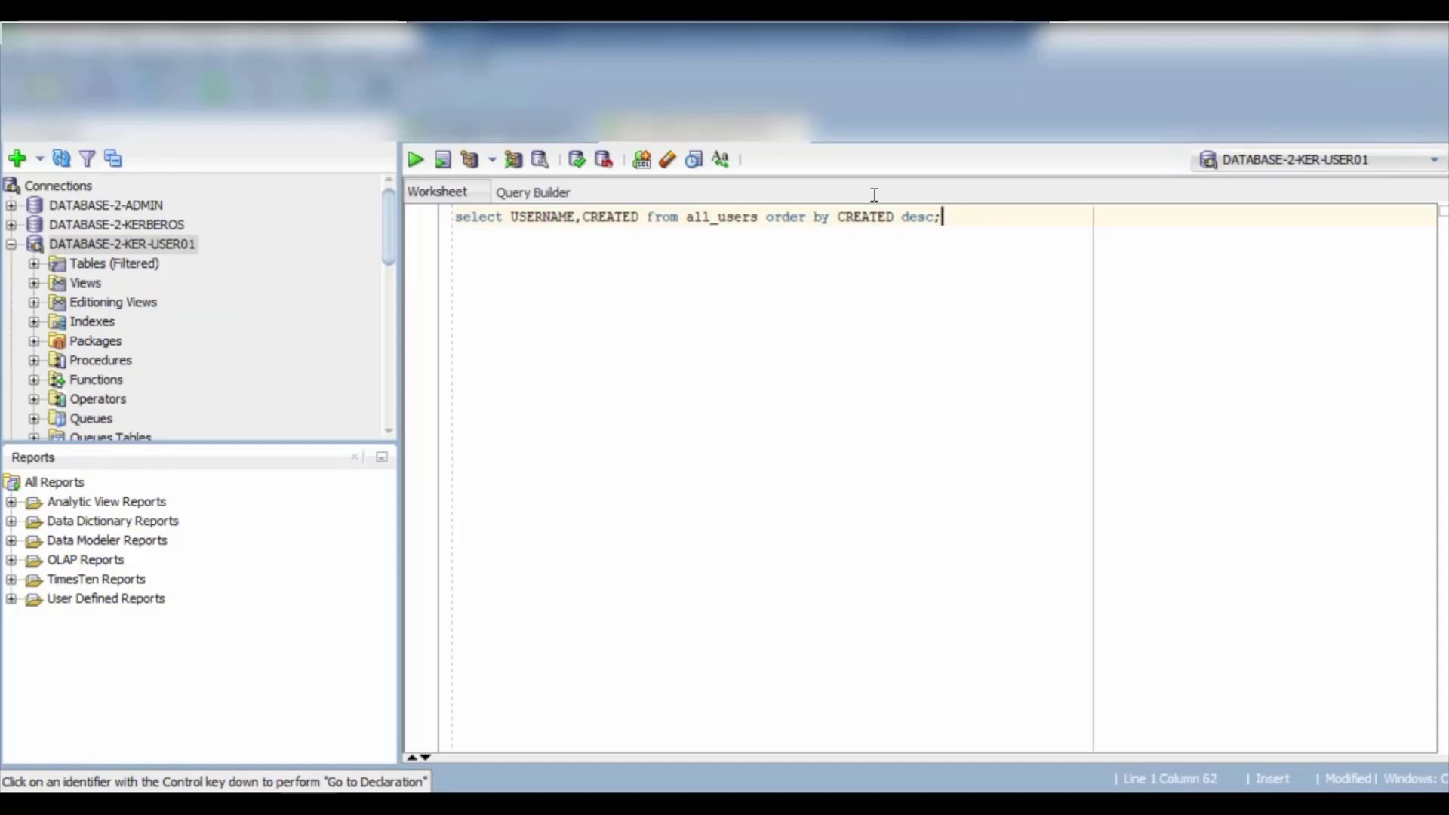
left_click_drag(943, 216, 294, 189)
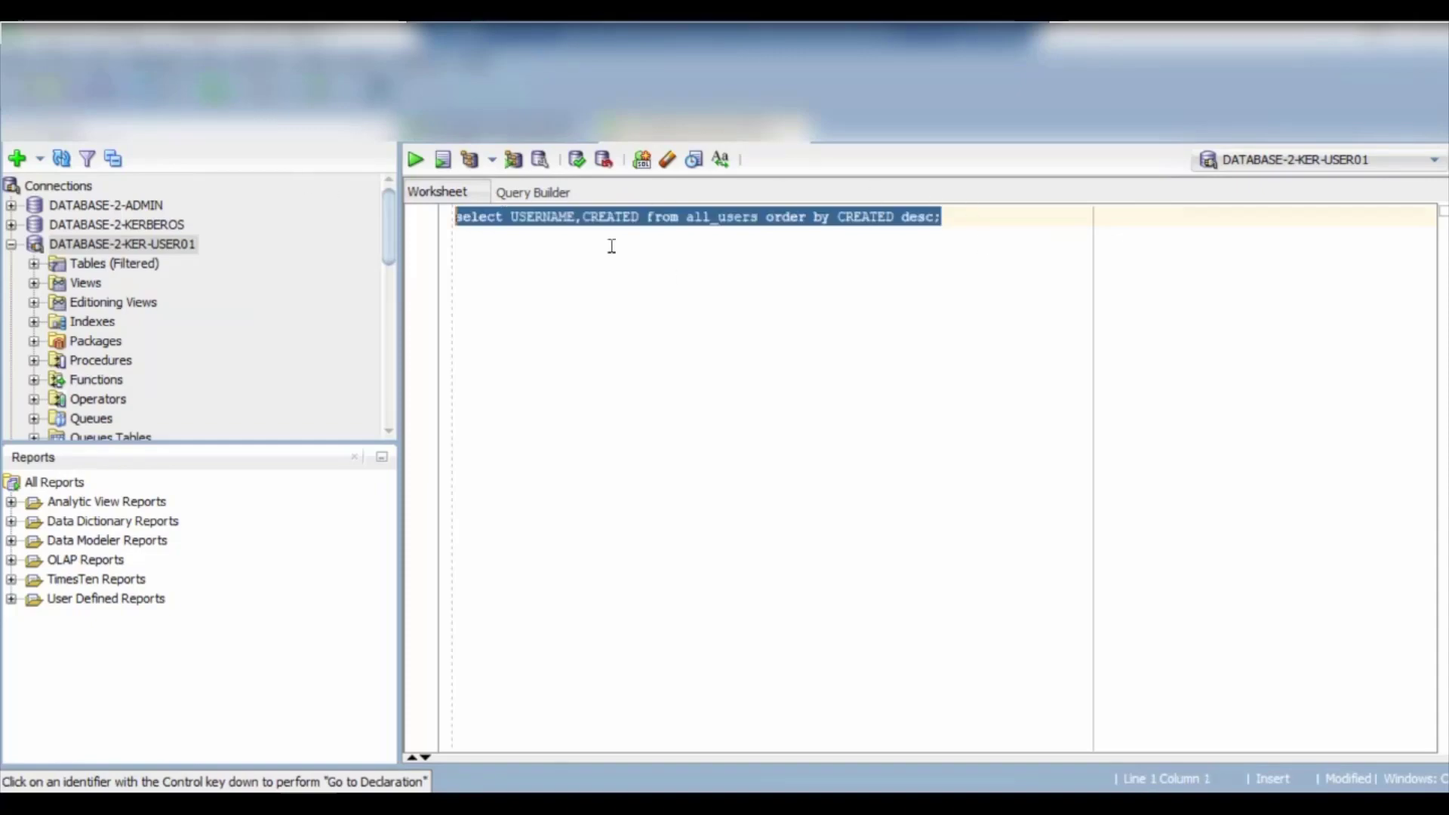
left_click(415, 159)
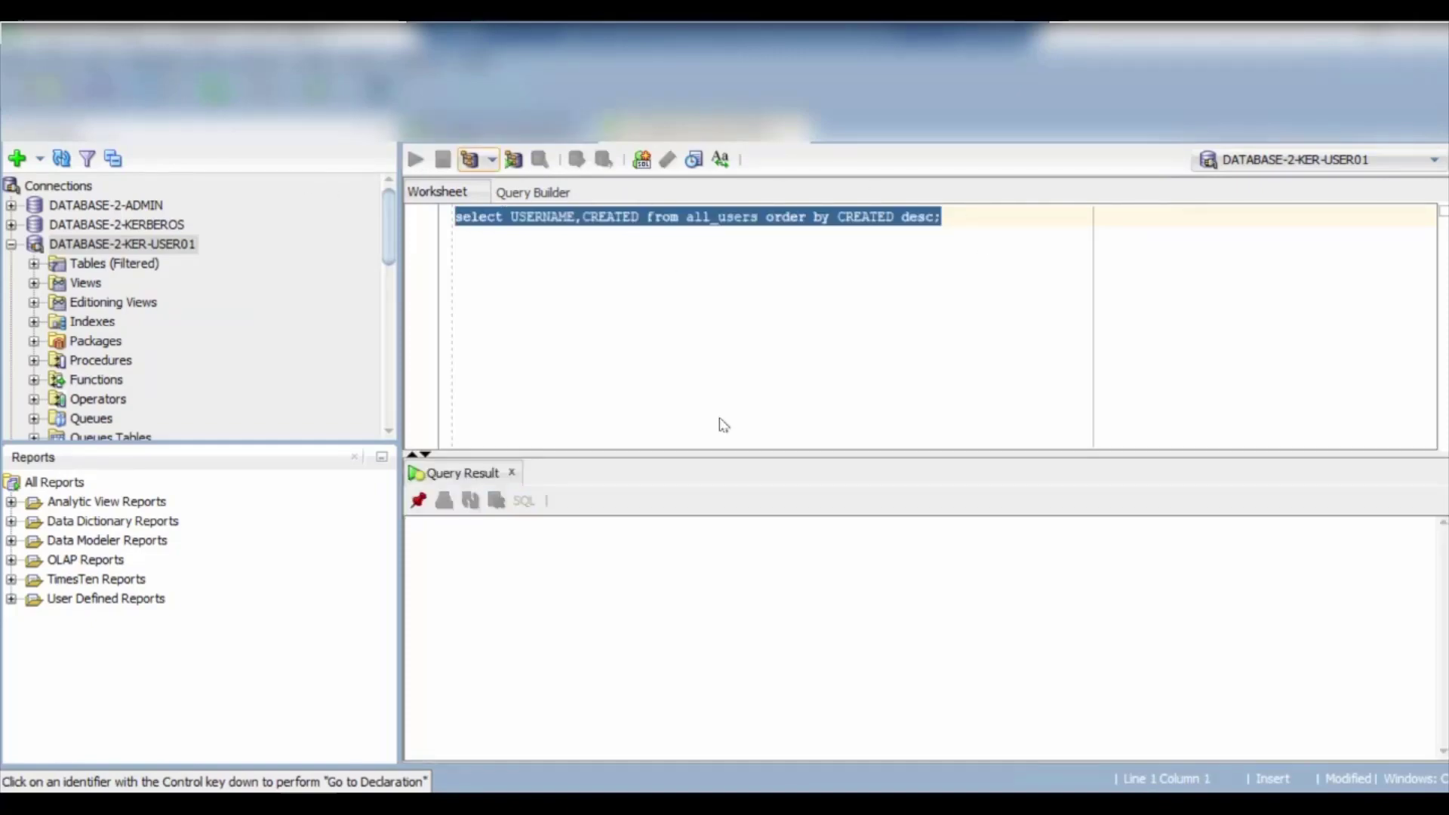
- Enlarge the query result area and check the username and creation date in the USER01 row
left_click_drag(678, 451, 679, 300)
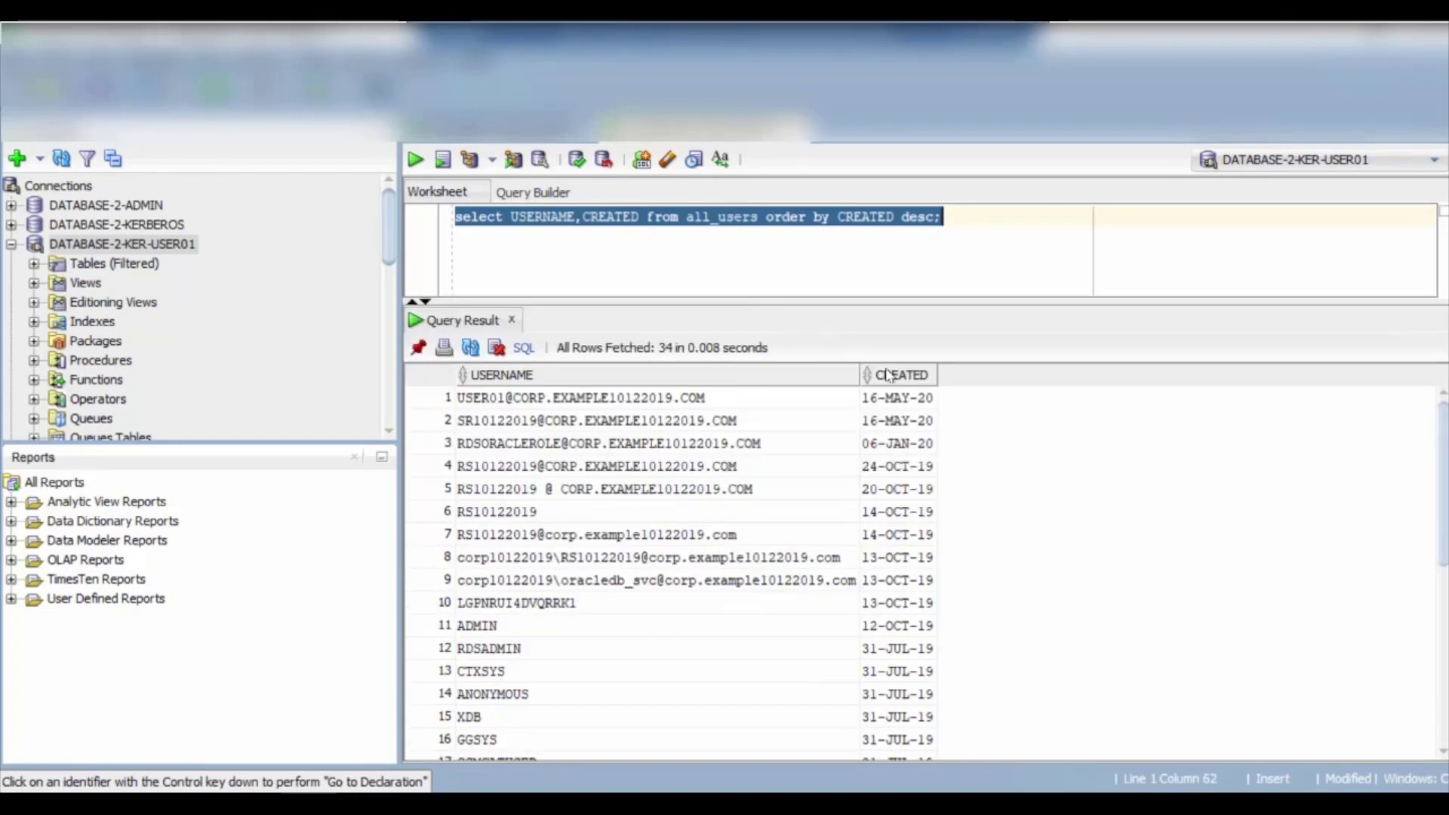
left_click(506, 400)
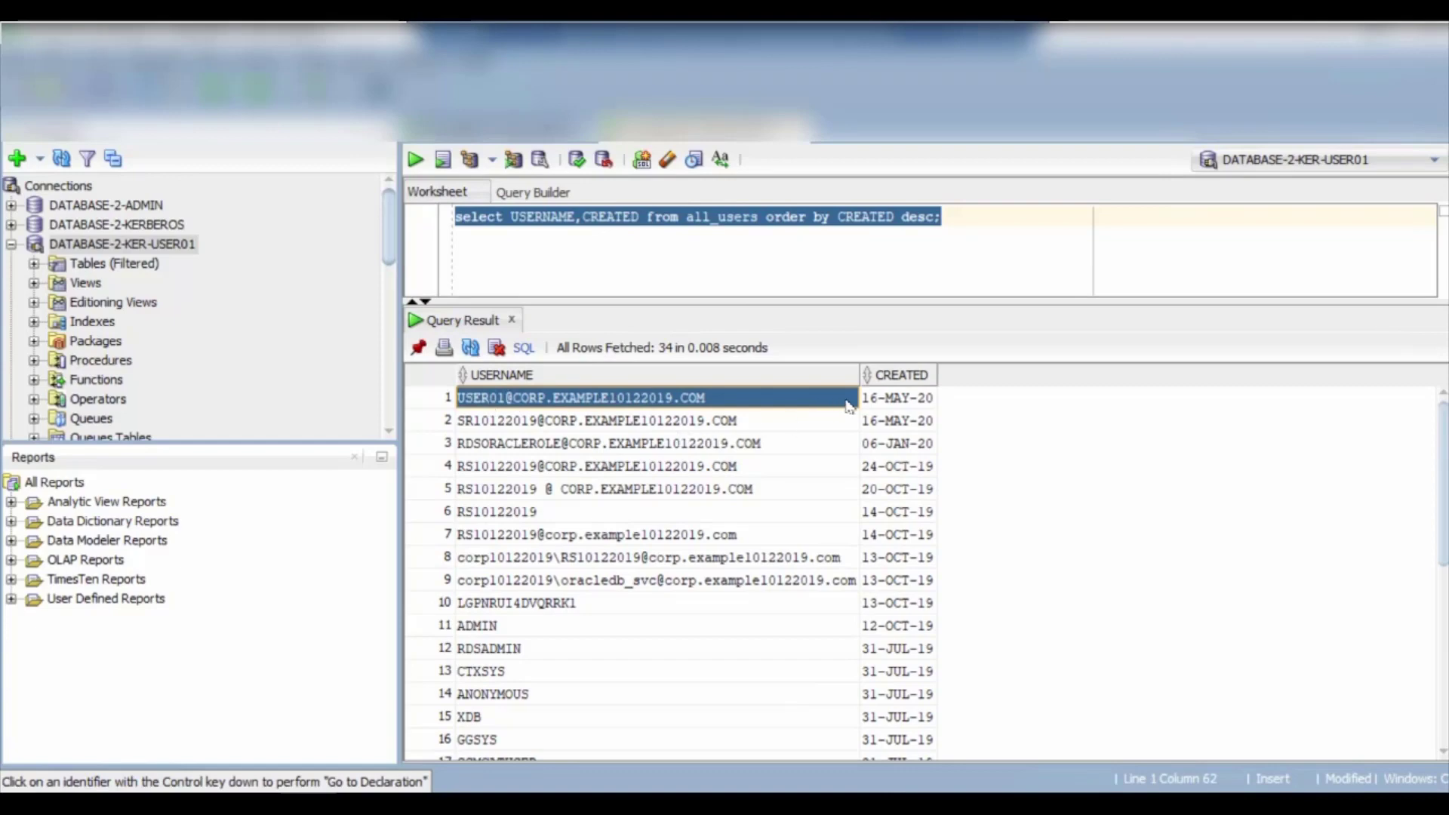
left_click(881, 406)
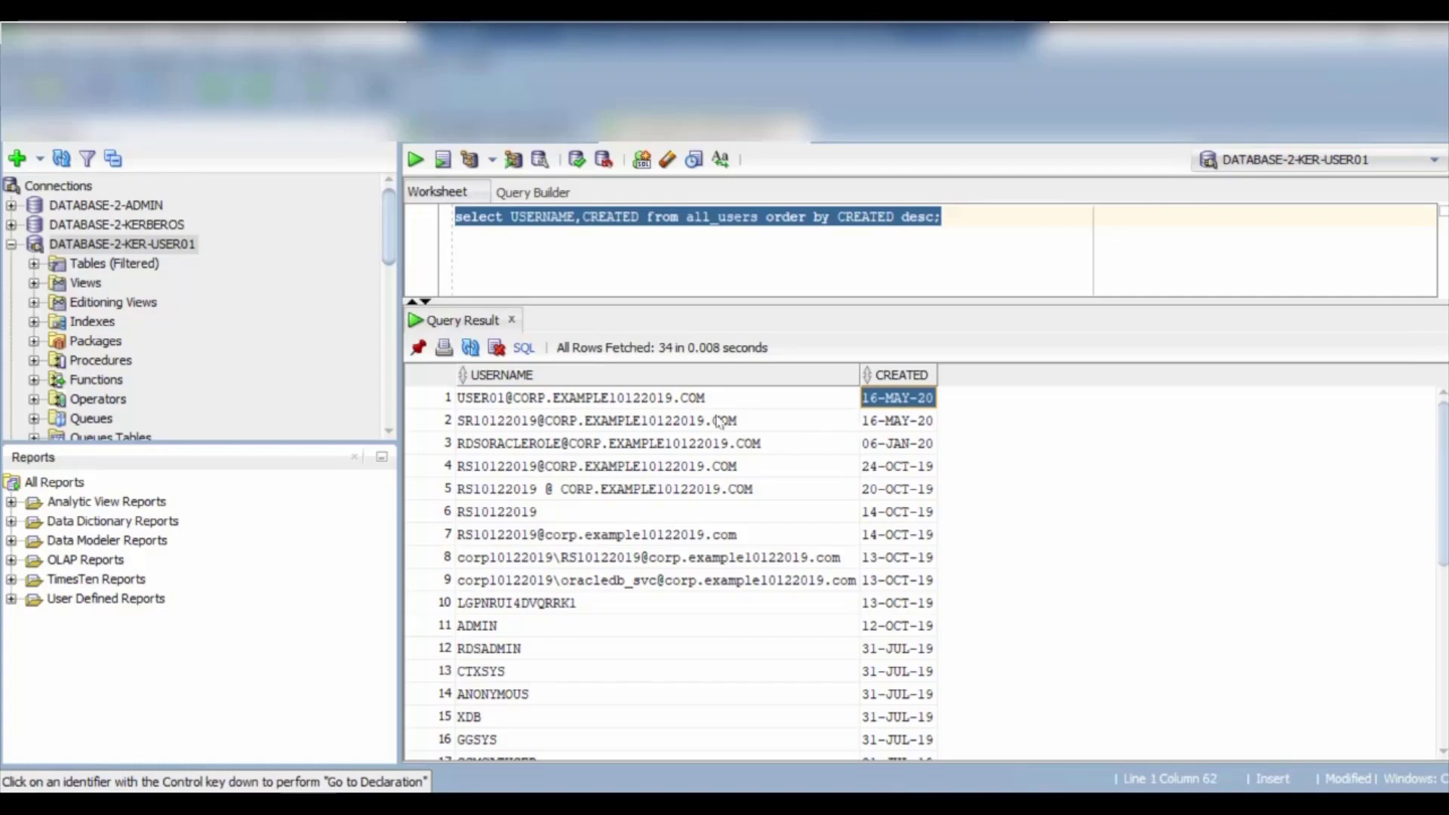
left_click(678, 400)
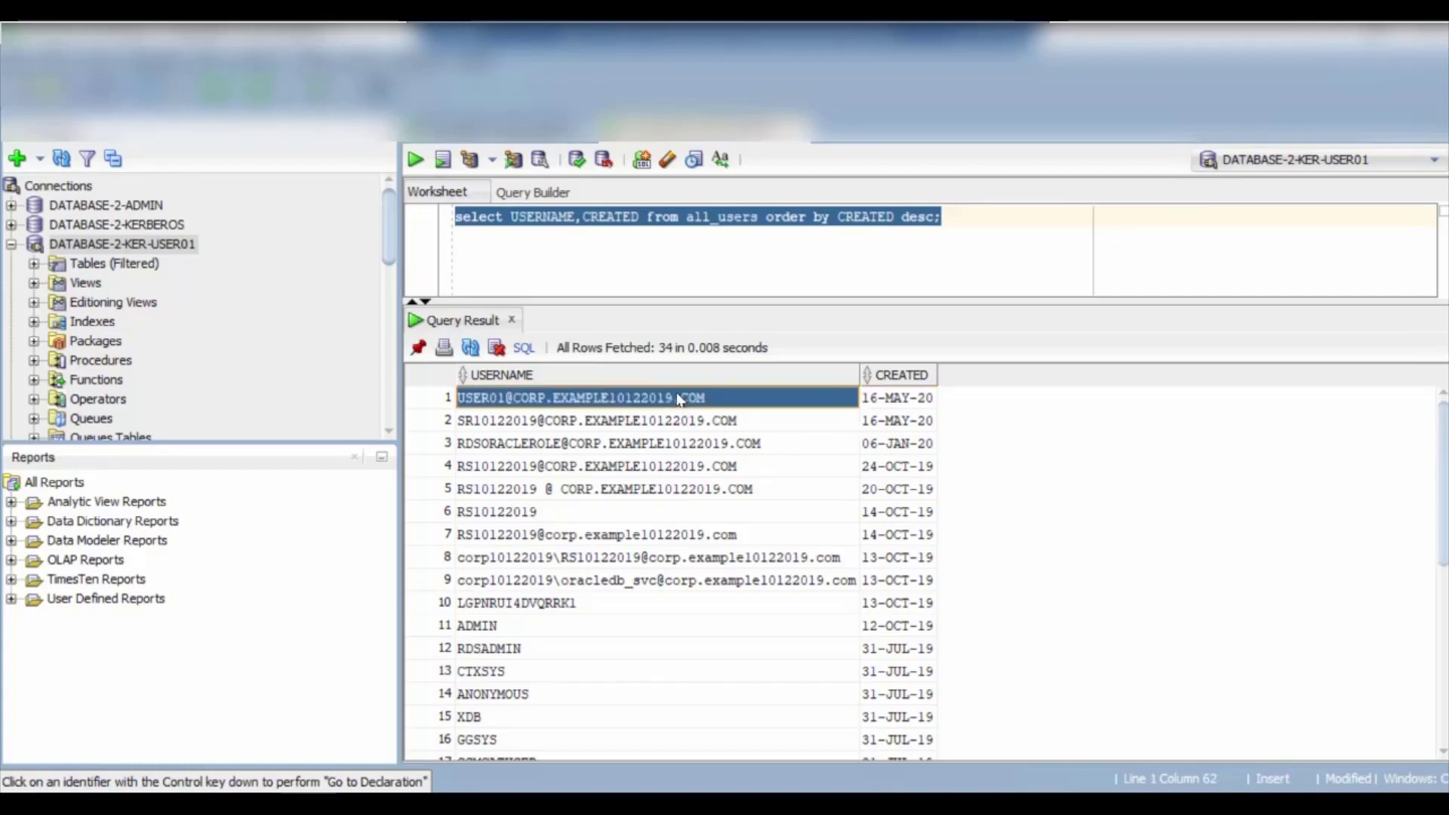